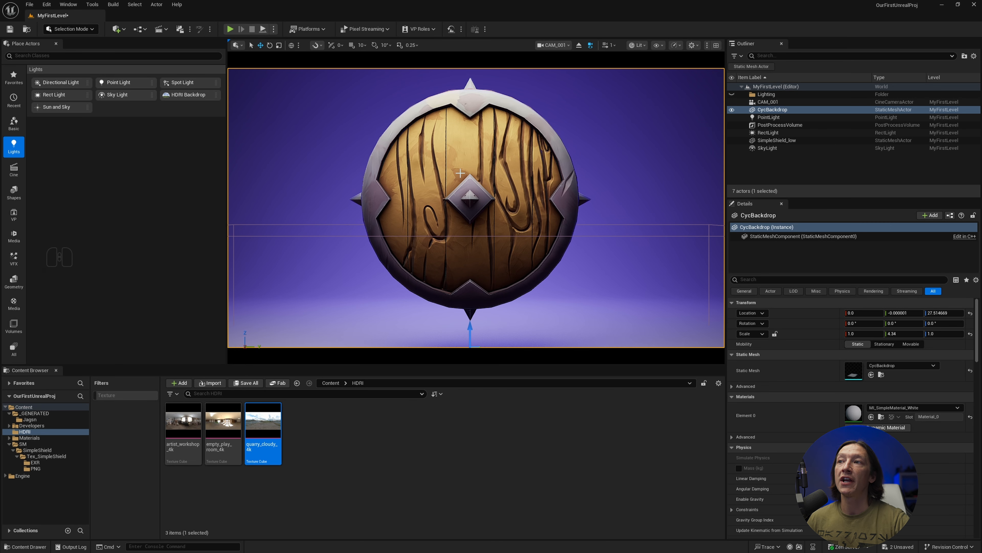
# Create a folder named _SEQUENCES in the project's Content folder and open it
pyautogui.click(460, 173)
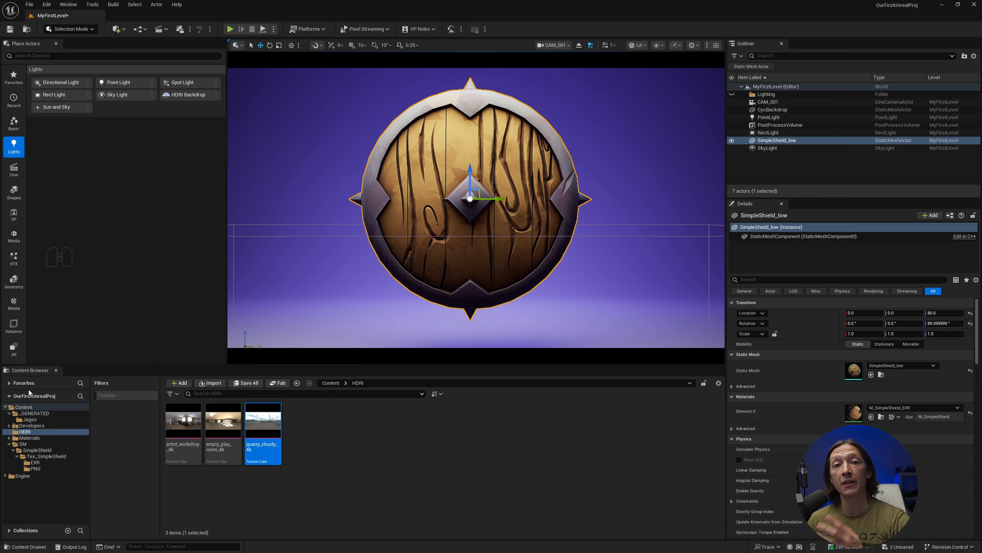
pyautogui.click(26, 409)
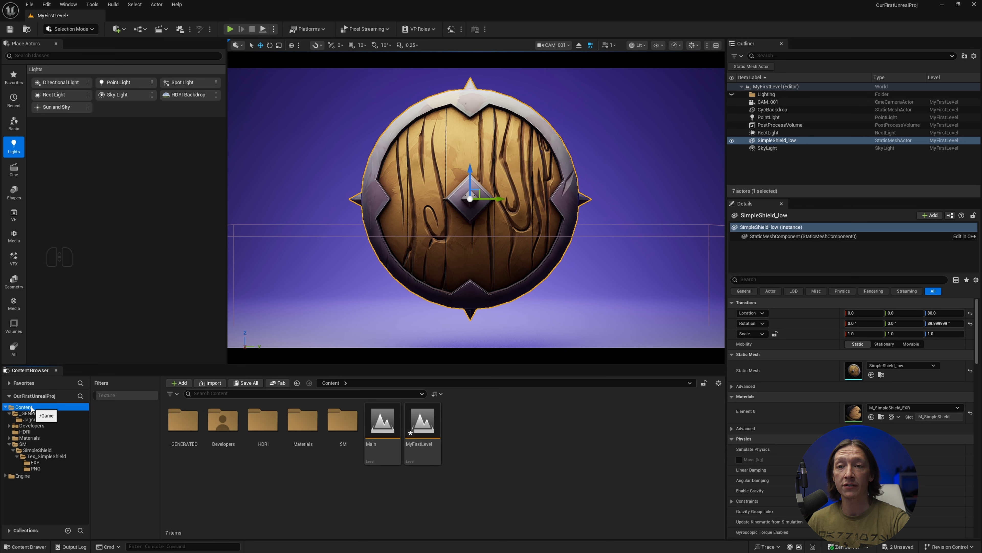
pyautogui.rightClick(505, 442)
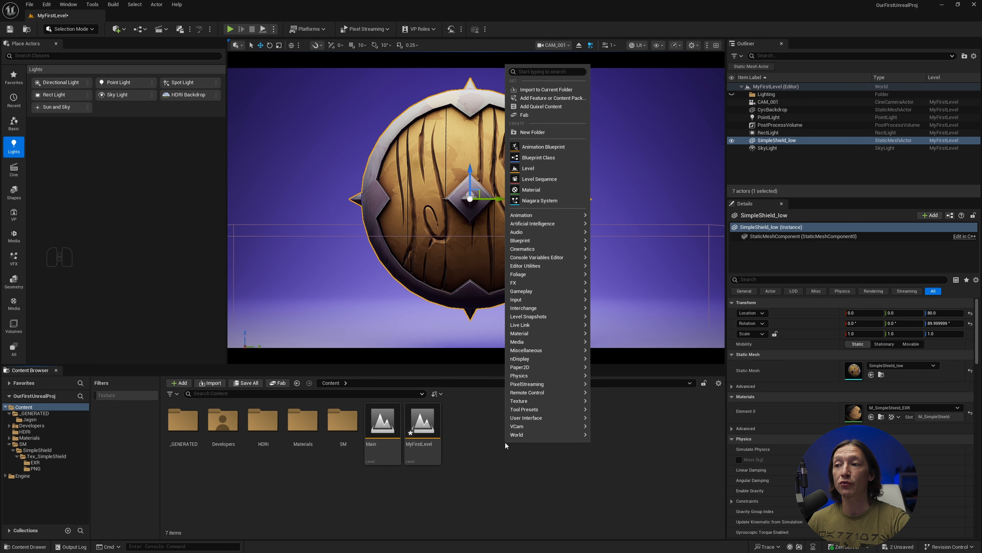
pyautogui.click(548, 133)
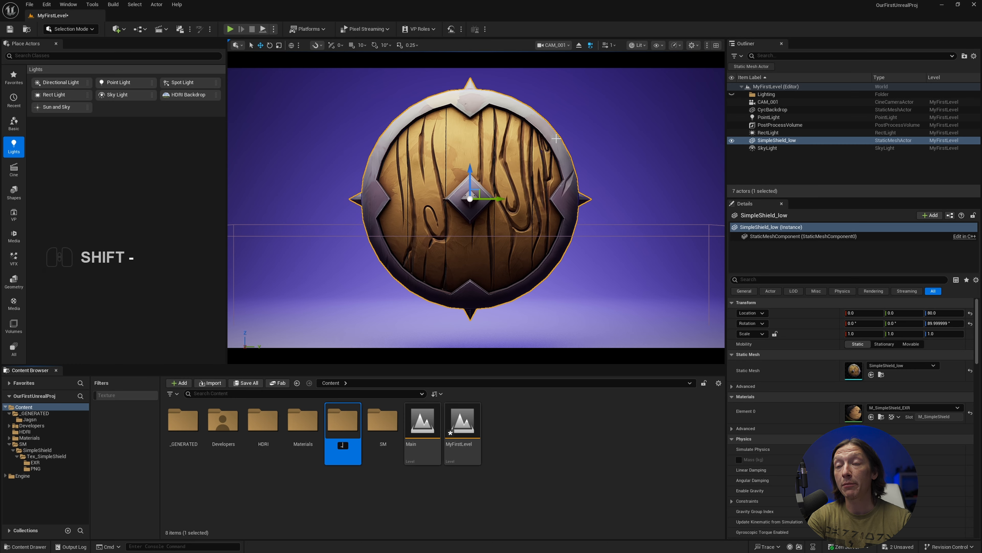
pyautogui.write('_SEQUENCES')
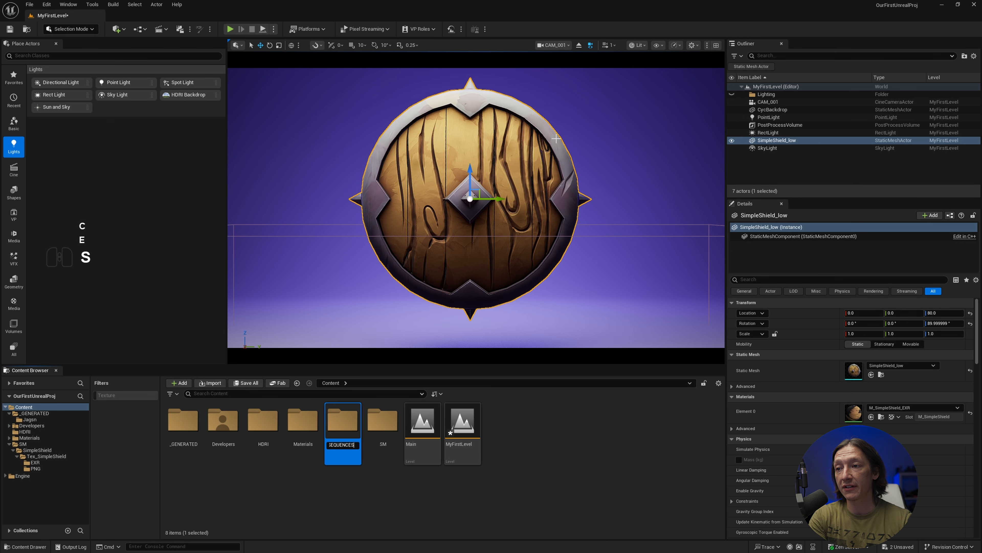
pyautogui.press('Return')
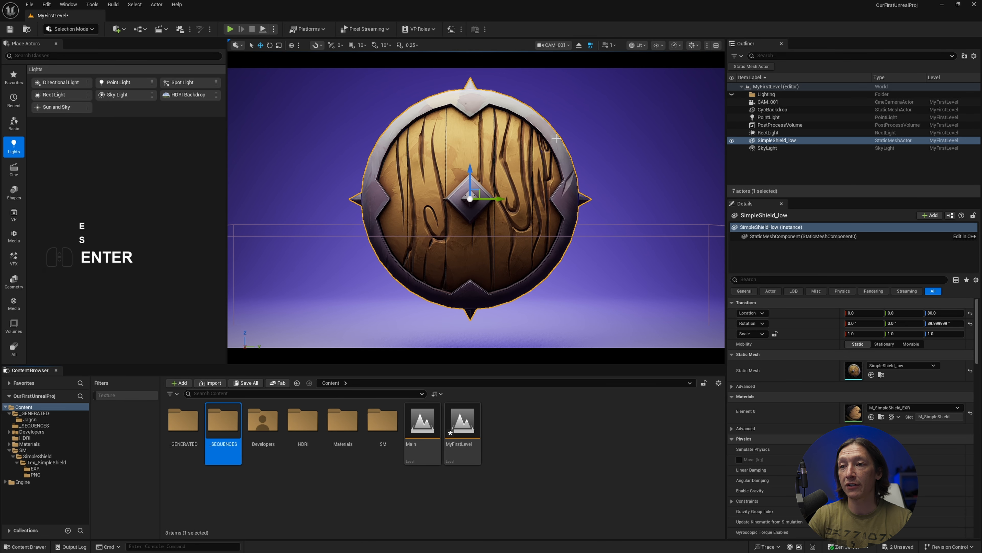
pyautogui.doubleClick(222, 423)
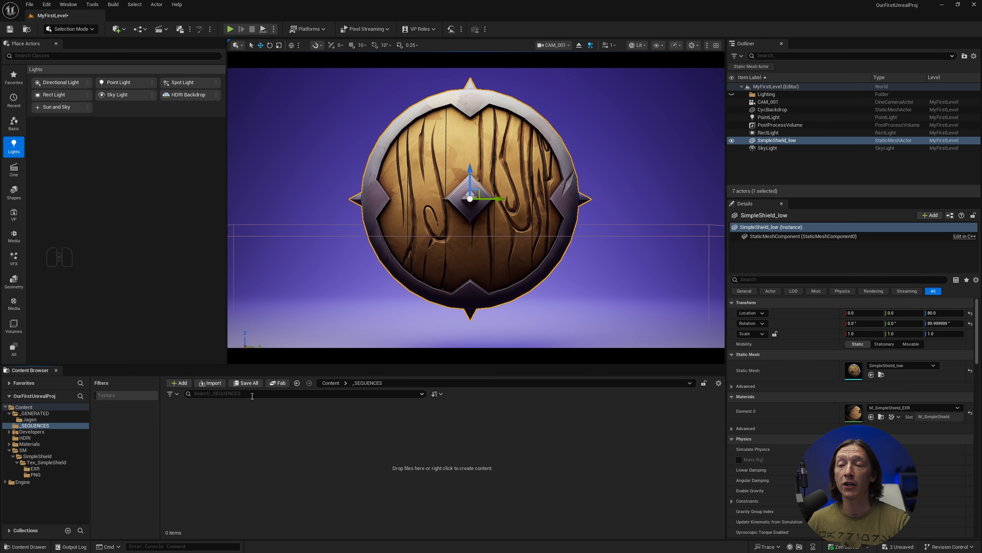
pyautogui.rightClick(262, 440)
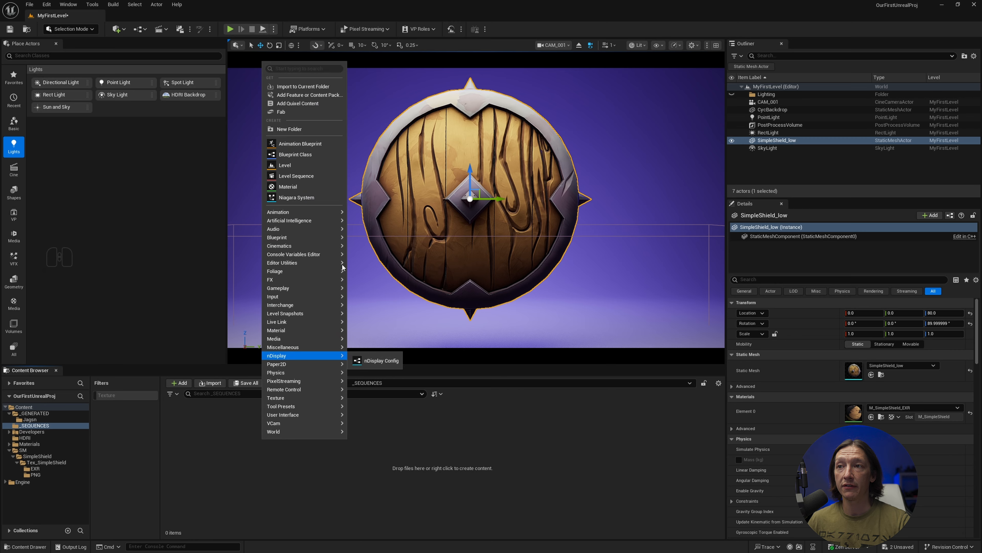
pyautogui.moveTo(283, 247)
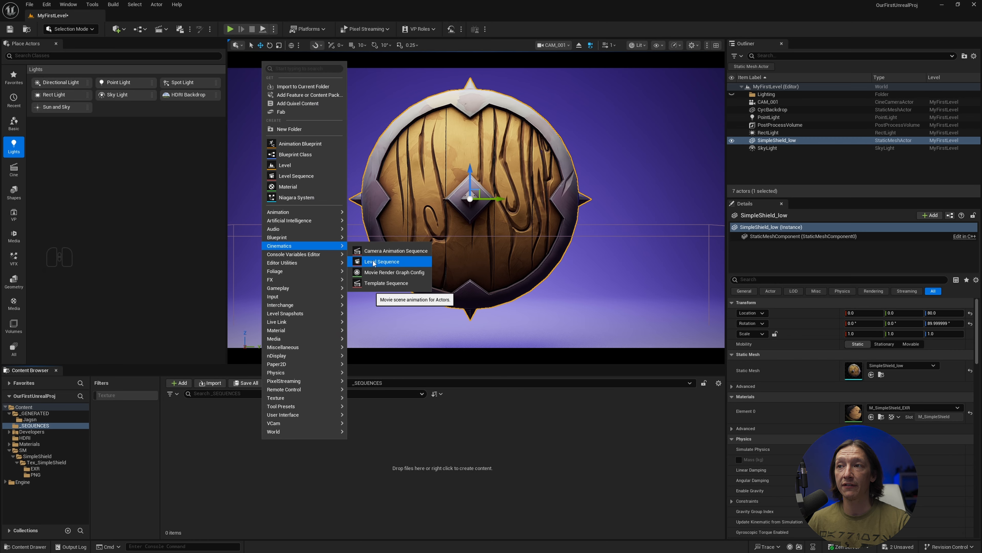
pyautogui.rightClick(227, 467)
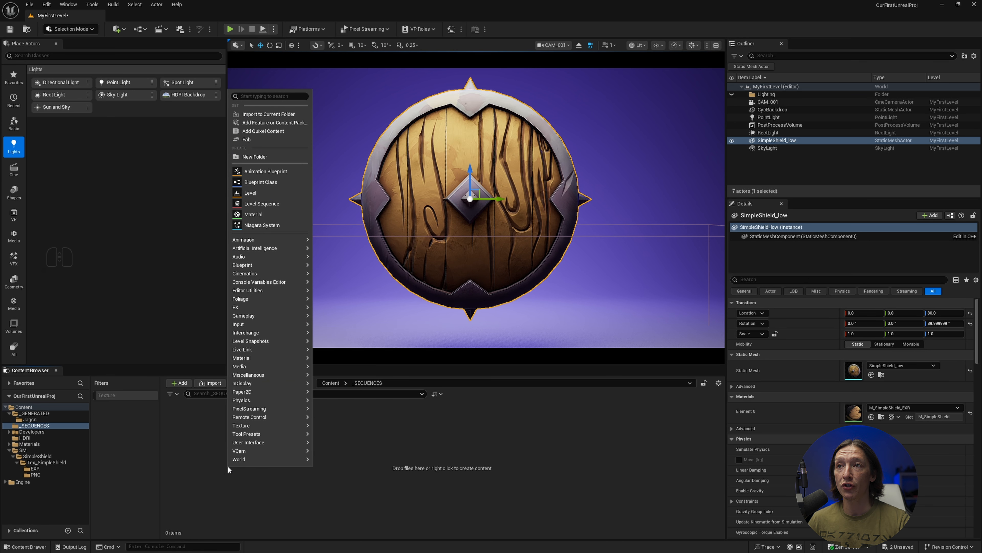
pyautogui.write('LEVEL')
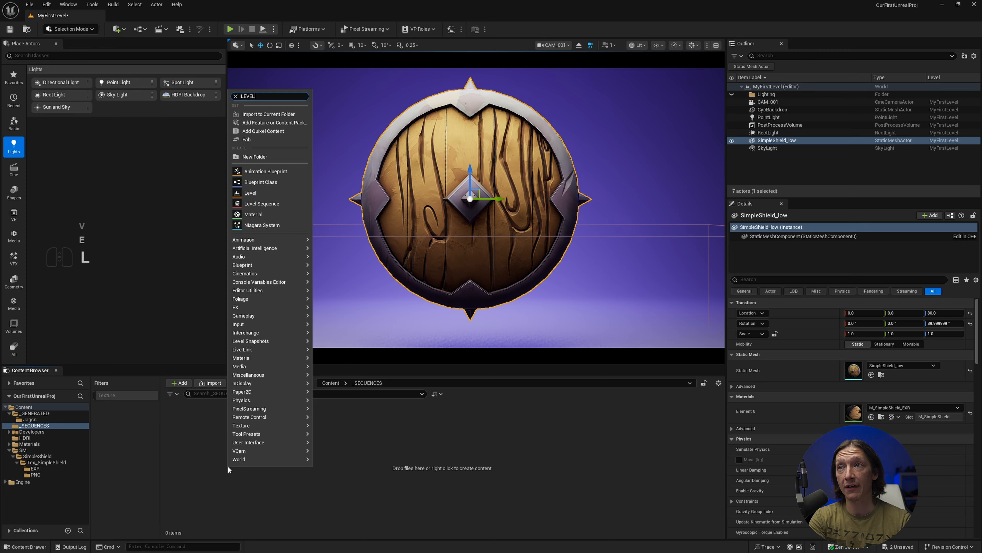
pyautogui.write(' SE')
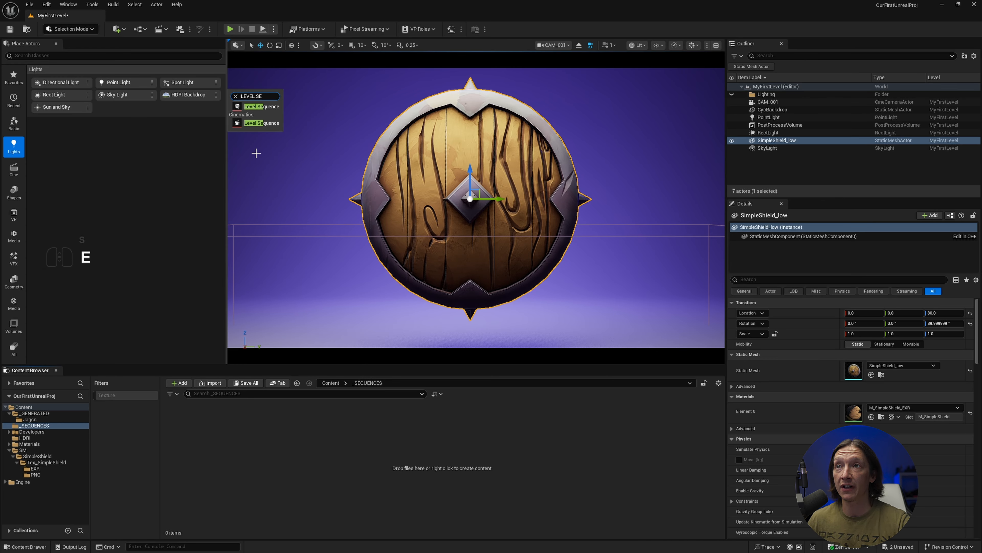
pyautogui.click(244, 430)
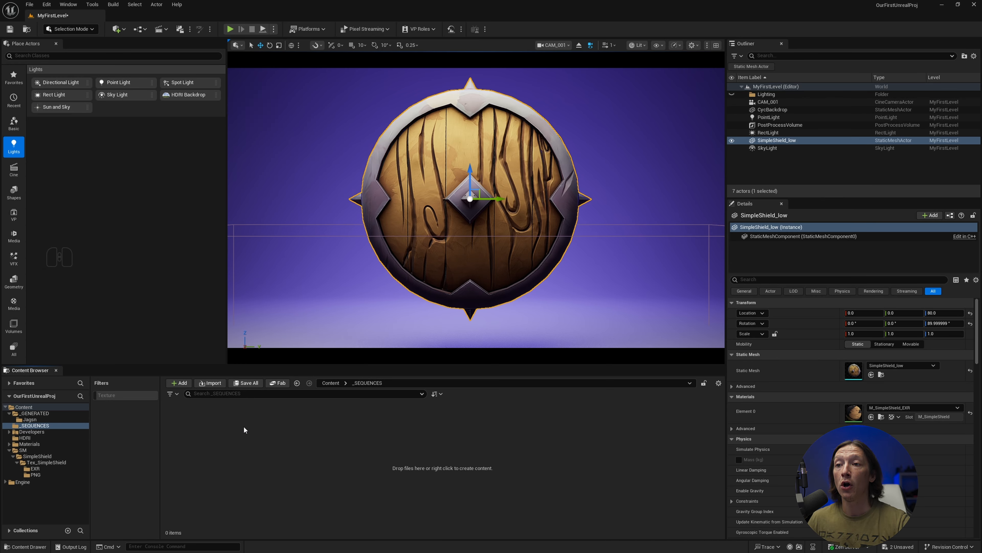
# Add a level sequence to the level, saved in the _SEQUENCES folder under the name Myfirstrender
pyautogui.click(167, 29)
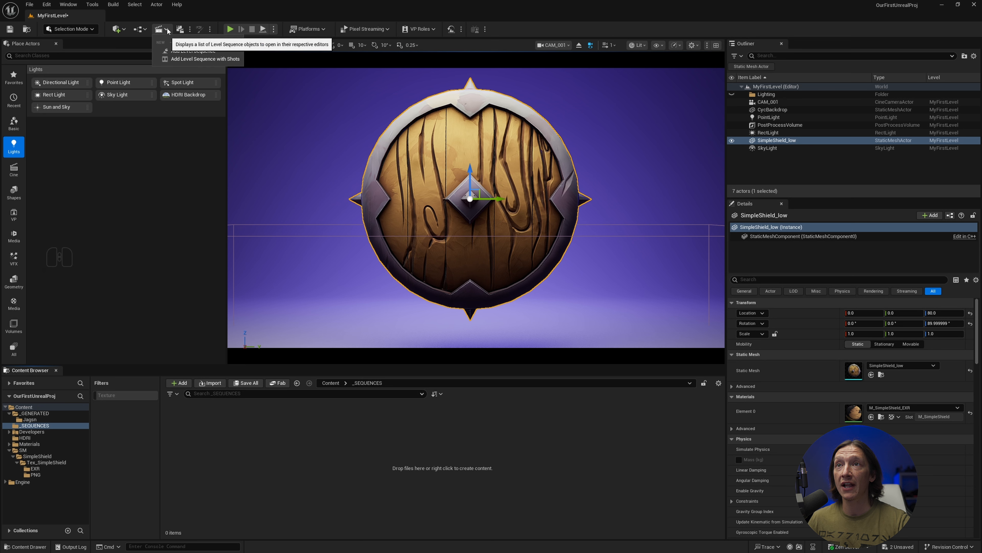
pyautogui.click(185, 51)
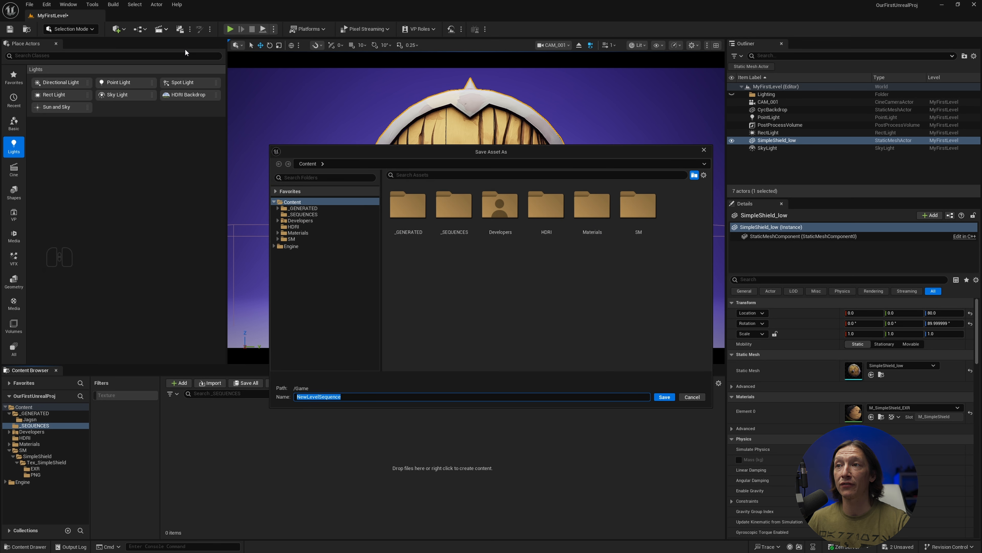
pyautogui.doubleClick(454, 207)
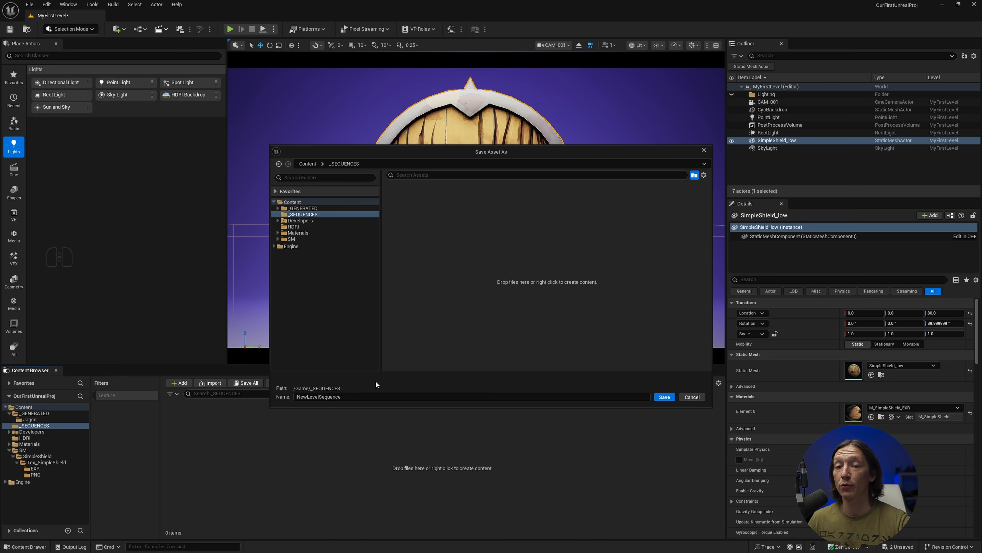
pyautogui.doubleClick(395, 396)
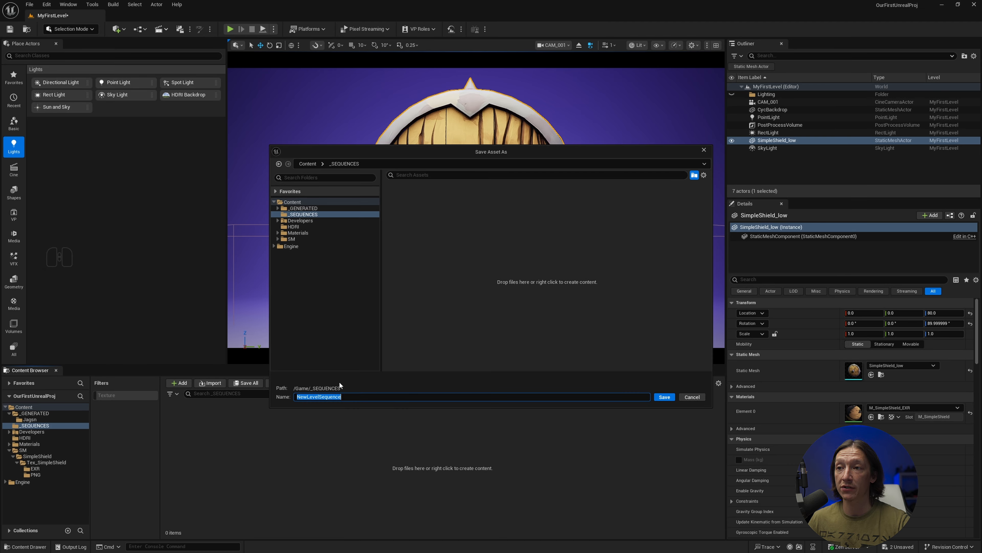
pyautogui.write('mY')
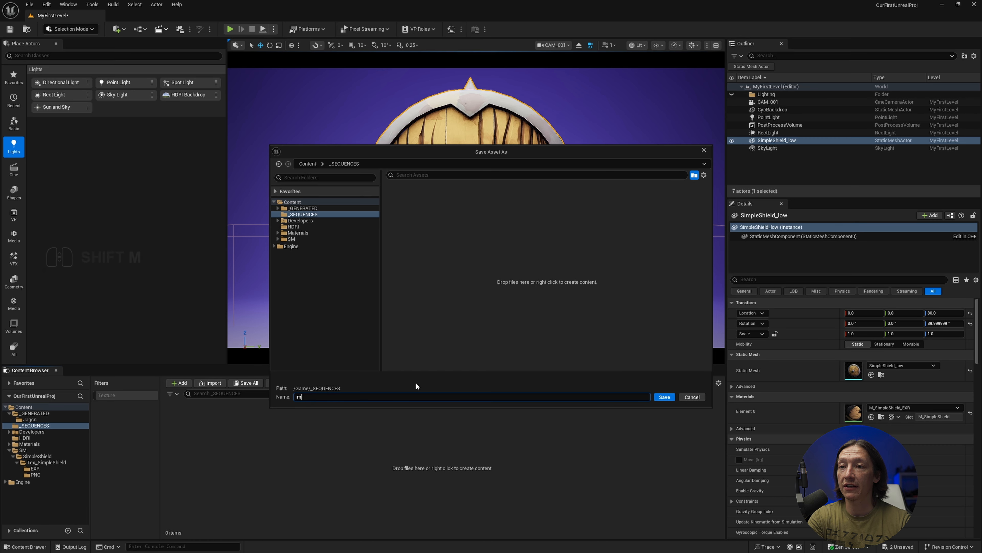
pyautogui.press('BackSpace')
pyautogui.press('BackSpace')
pyautogui.write('mY')
pyautogui.press('BackSpace')
pyautogui.press('BackSpace')
pyautogui.press('capslock')
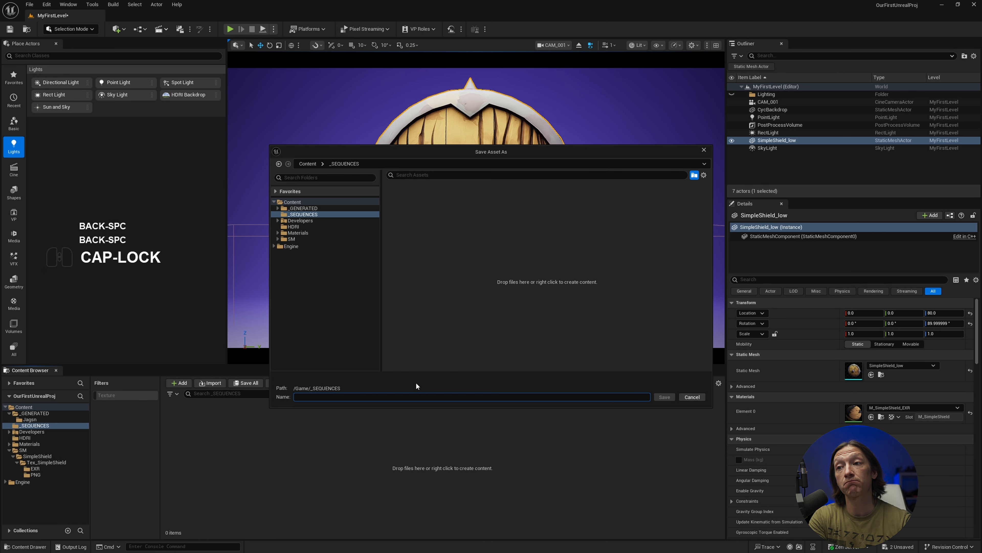
pyautogui.write('Myfirstrender')
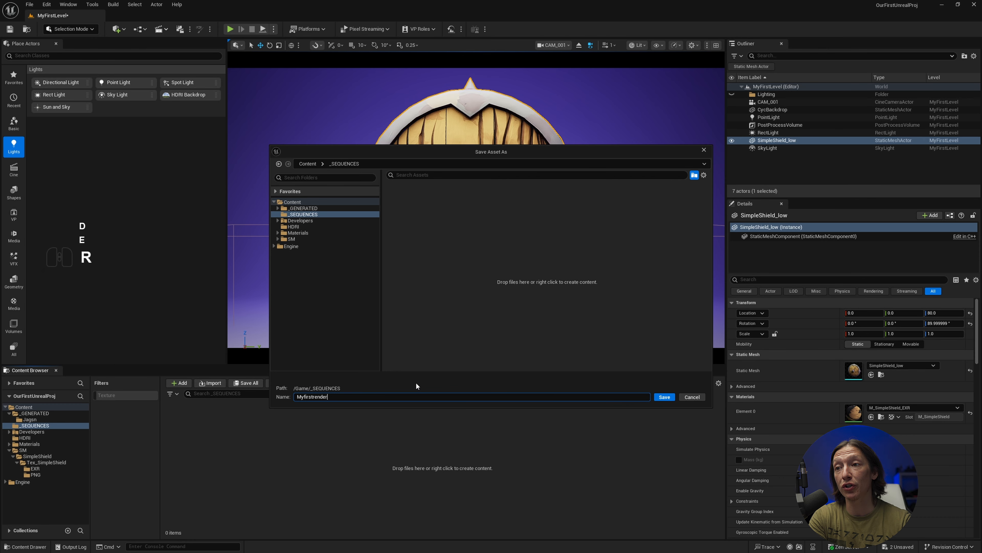
pyautogui.press('Return')
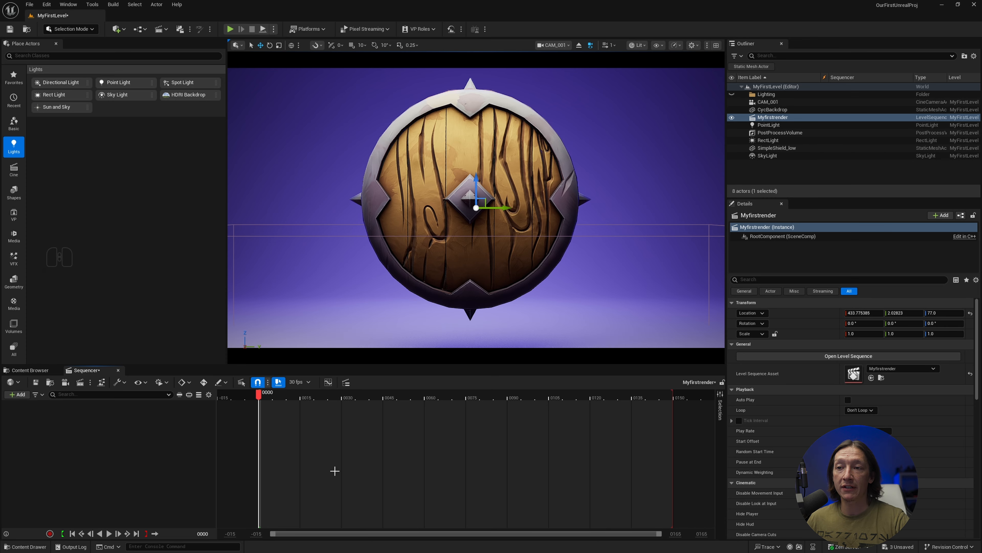
# Set the sequence's display rate to 24 fps (film)
pyautogui.click(308, 383)
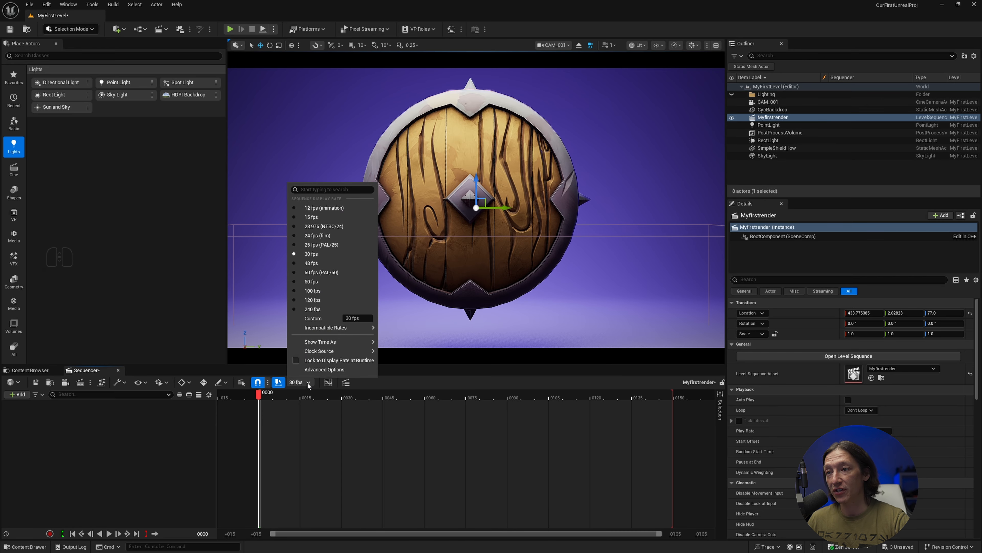
pyautogui.click(294, 235)
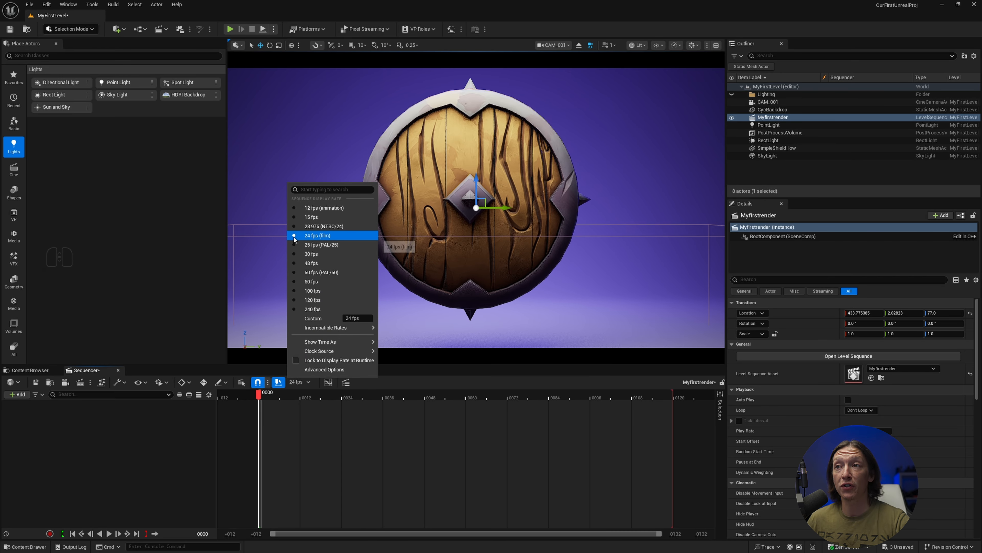
pyautogui.click(182, 437)
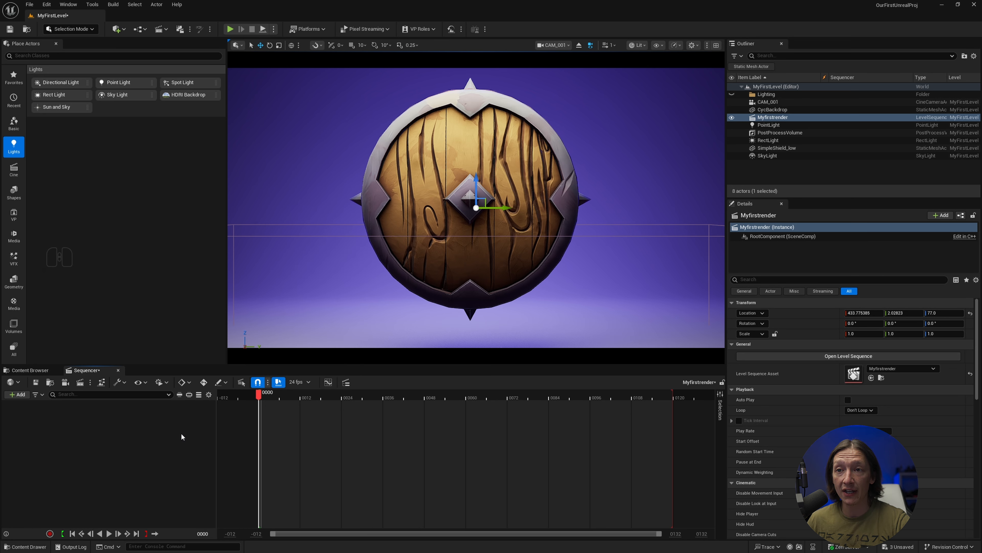
# Add the CAM_001 camera from the level to the Myfirstrender sequence
pyautogui.click(770, 102)
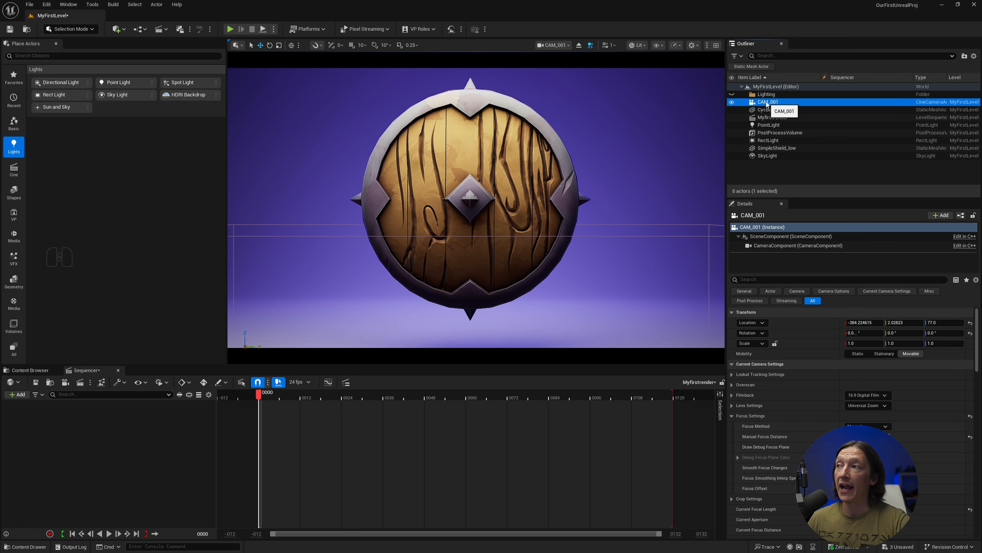
pyautogui.moveTo(767, 104); pyautogui.dragTo(98, 467)
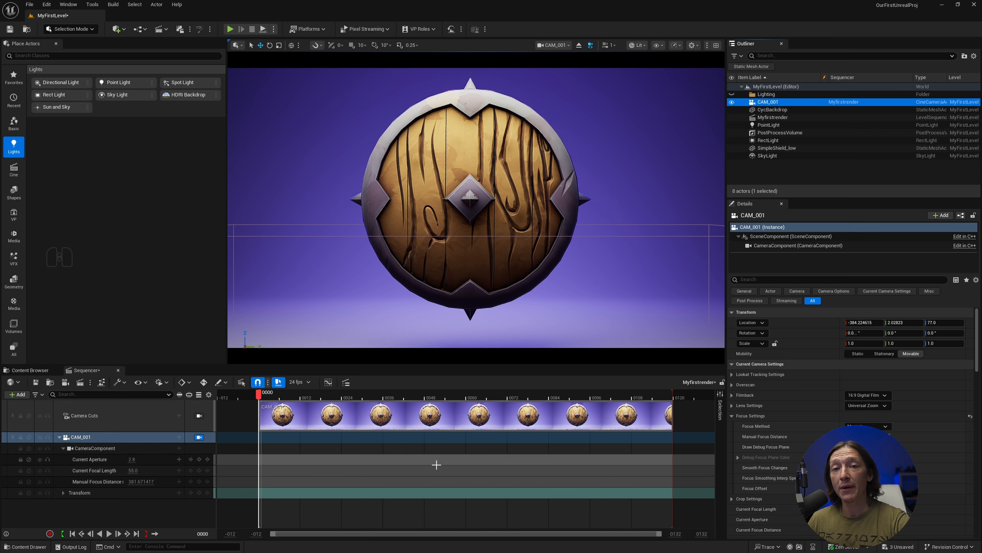
# Preview the Camera Cuts track over the timeline and examine its section properties, including the range and camera binding
pyautogui.click(83, 420)
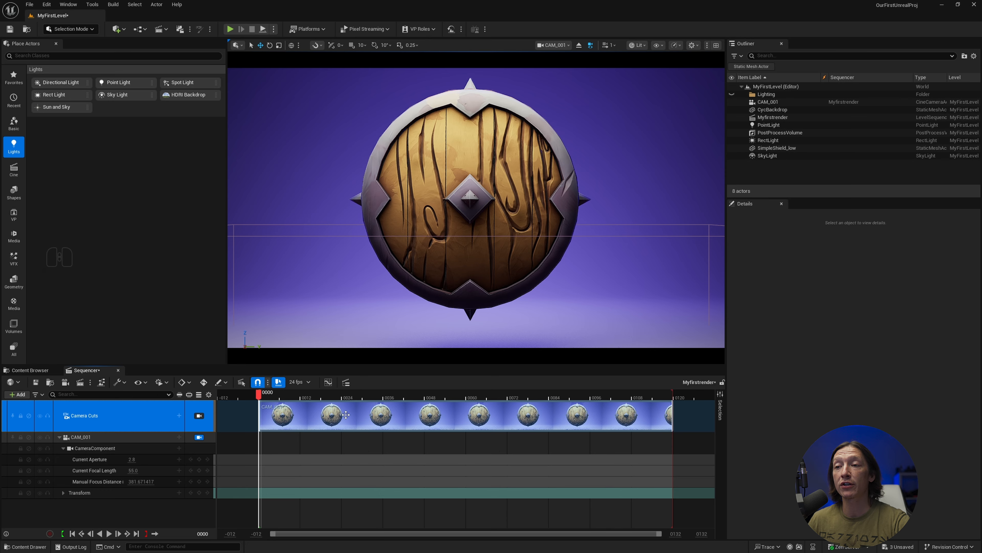
pyautogui.press('space')
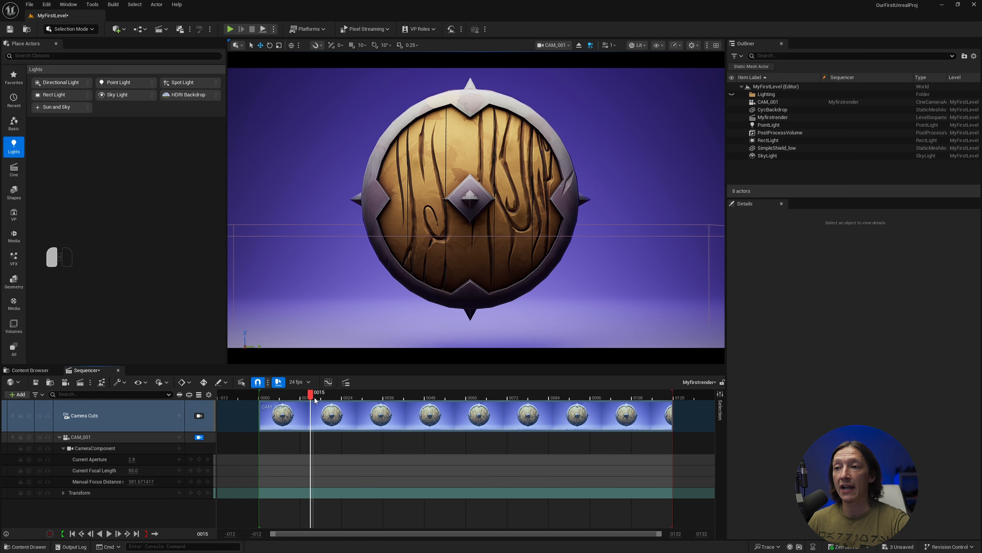
pyautogui.click(292, 420)
pyautogui.rightClick(291, 421)
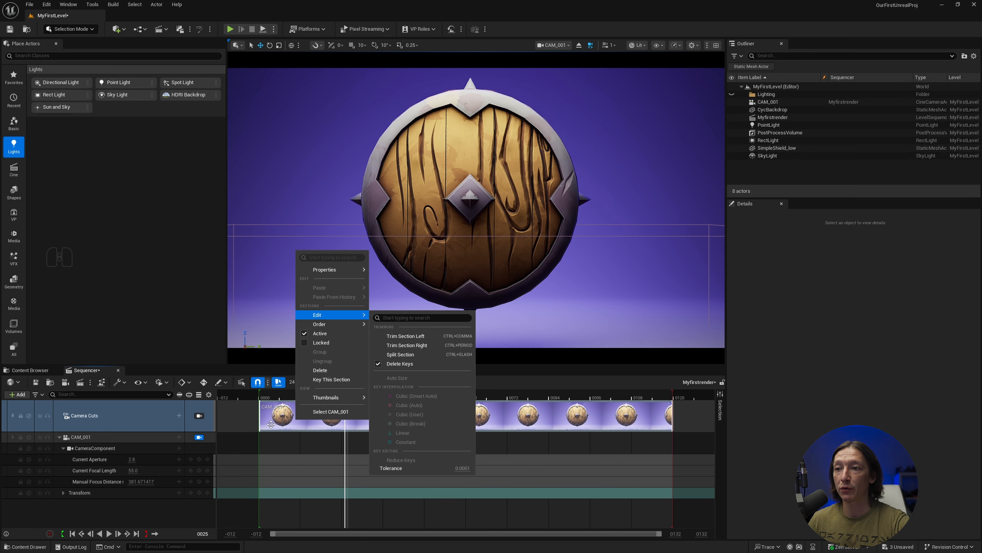
pyautogui.moveTo(335, 270)
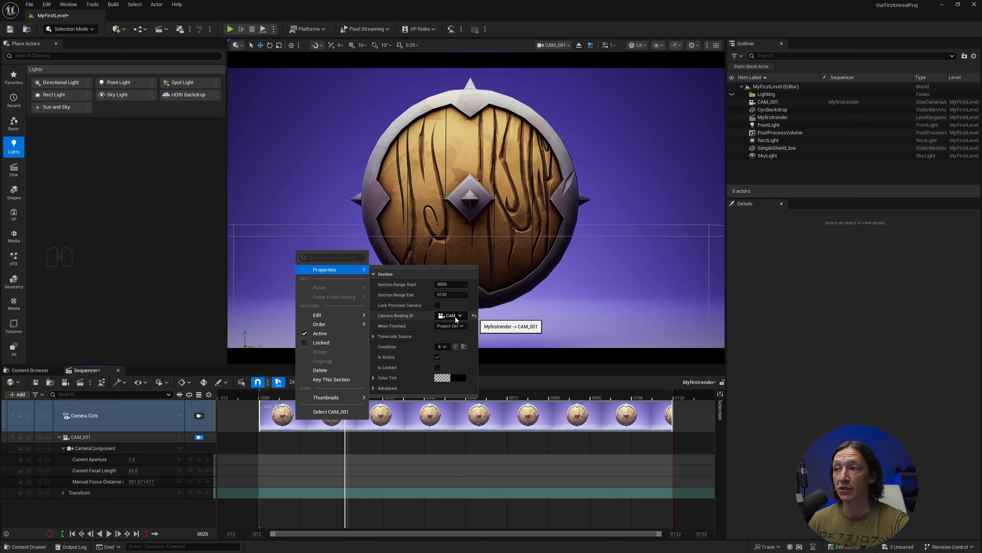
pyautogui.click(462, 434)
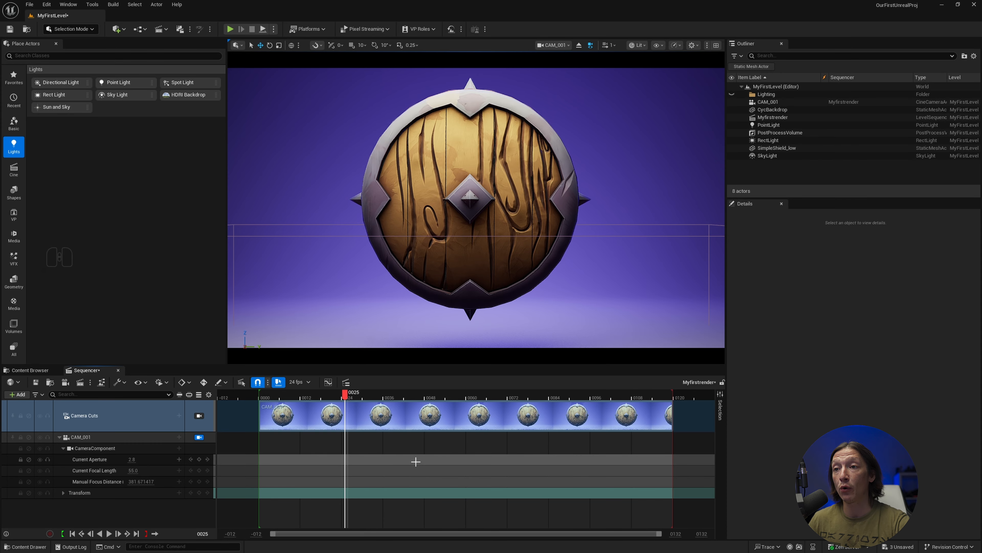
# Try shortening the playback range to end at about frame 95, and move its end back to frame 120
pyautogui.moveTo(416, 462)
pyautogui.mouseDown(button='right')
pyautogui.moveTo(373, 462)
pyautogui.moveTo(416, 462)
pyautogui.mouseUp(button='right')
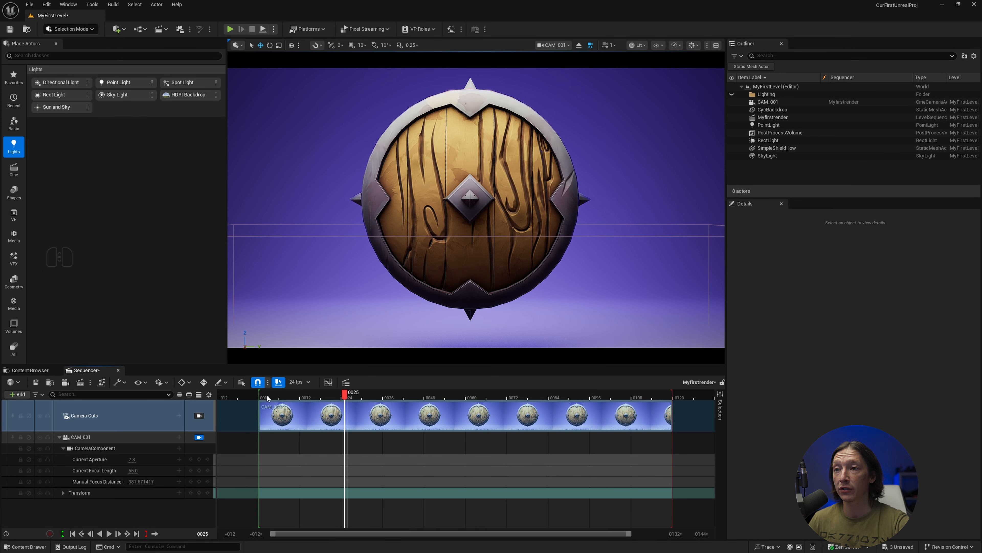
pyautogui.moveTo(267, 398)
pyautogui.mouseDown()
pyautogui.moveTo(495, 409)
pyautogui.moveTo(354, 411)
pyautogui.moveTo(662, 405)
pyautogui.moveTo(585, 395)
pyautogui.mouseUp()
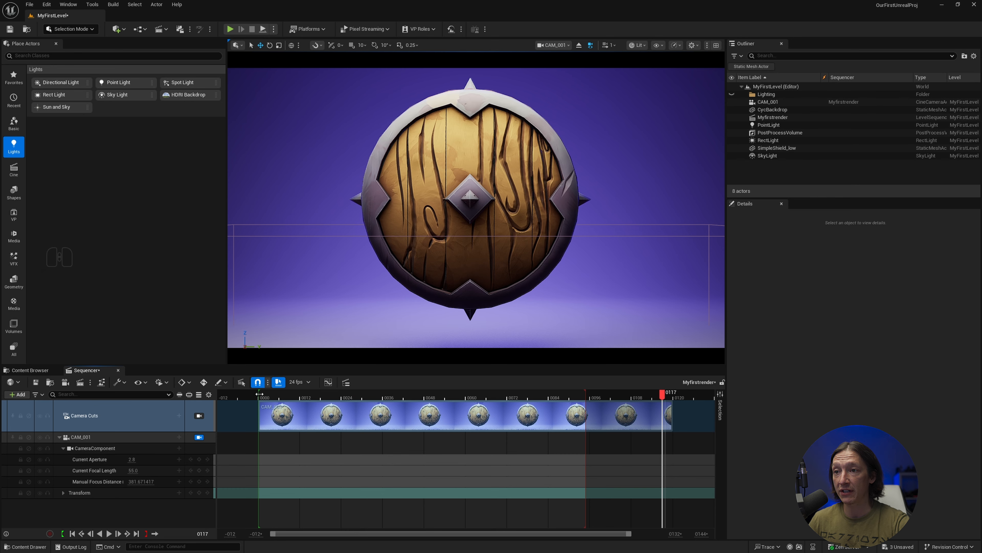
pyautogui.moveTo(572, 449); pyautogui.dragTo(469, 457, button='right')
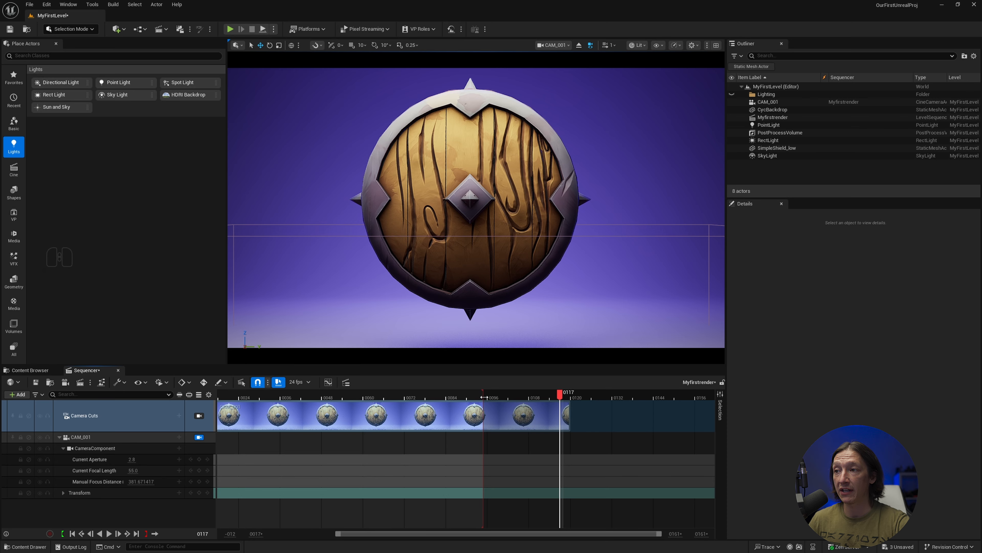
pyautogui.moveTo(484, 397); pyautogui.dragTo(574, 402)
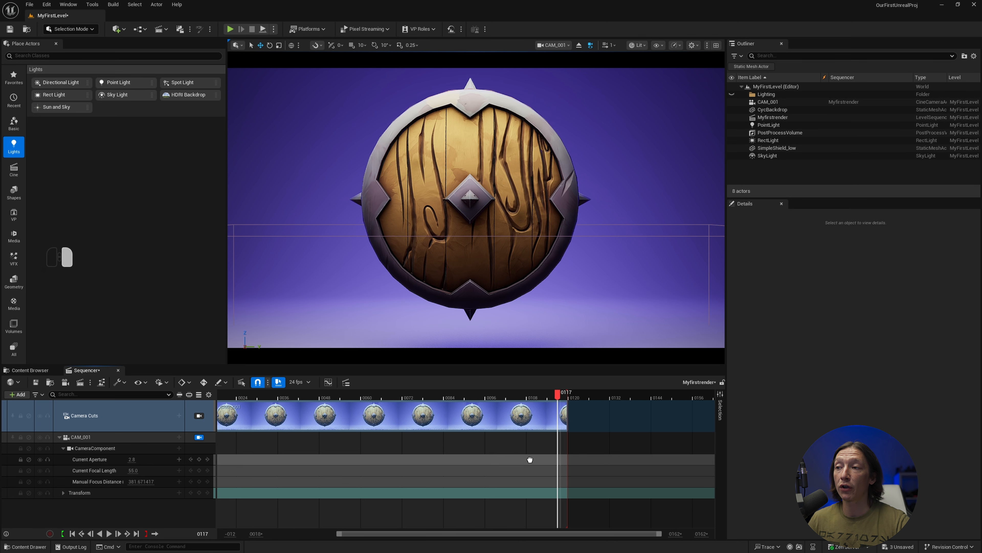
# Extend the sequence's playback range so that it ends at frame 240
pyautogui.keyDown('ctrl'); pyautogui.scroll(-6, 487, 454); pyautogui.keyUp('ctrl')
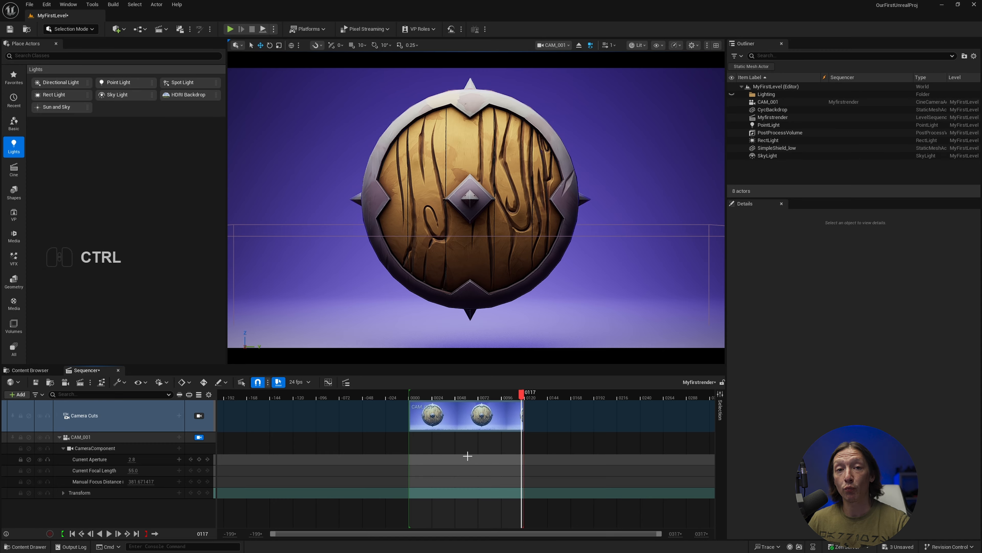
pyautogui.moveTo(511, 470); pyautogui.dragTo(416, 476, button='right')
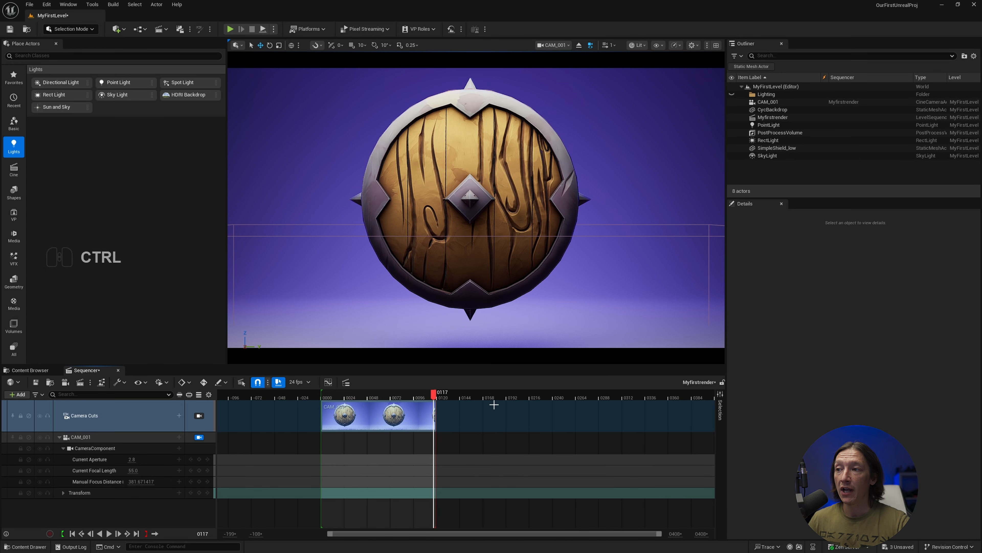
pyautogui.moveTo(507, 393); pyautogui.dragTo(553, 398)
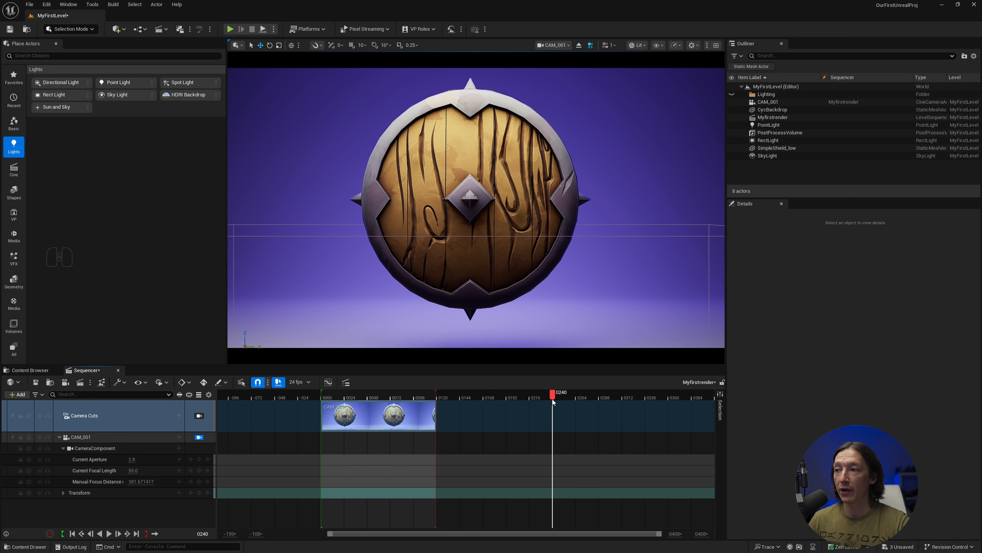
pyautogui.moveTo(437, 394); pyautogui.dragTo(553, 401)
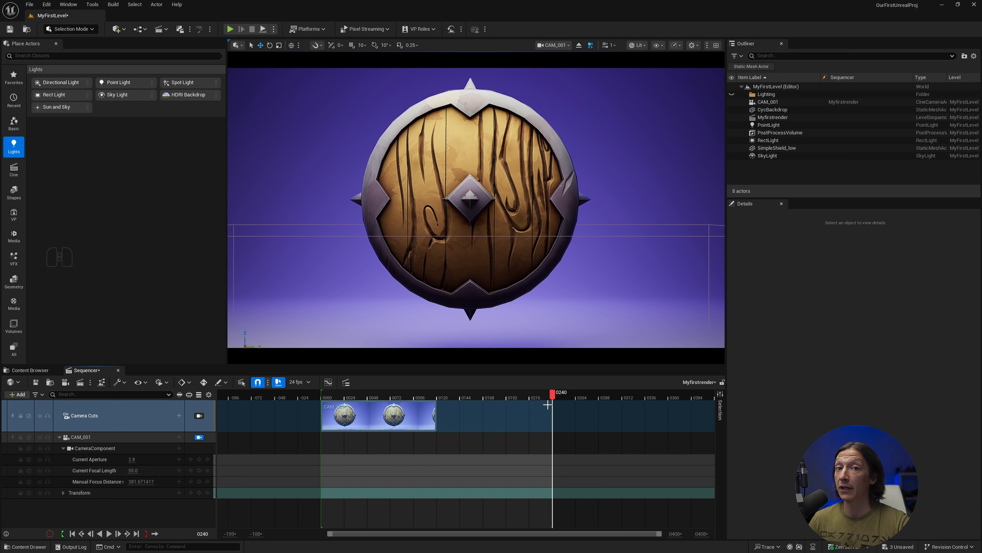
# Stretch the CAM_001 camera cut section past both ends of the playback range, from about frame -51 to about frame 306
pyautogui.click(343, 413)
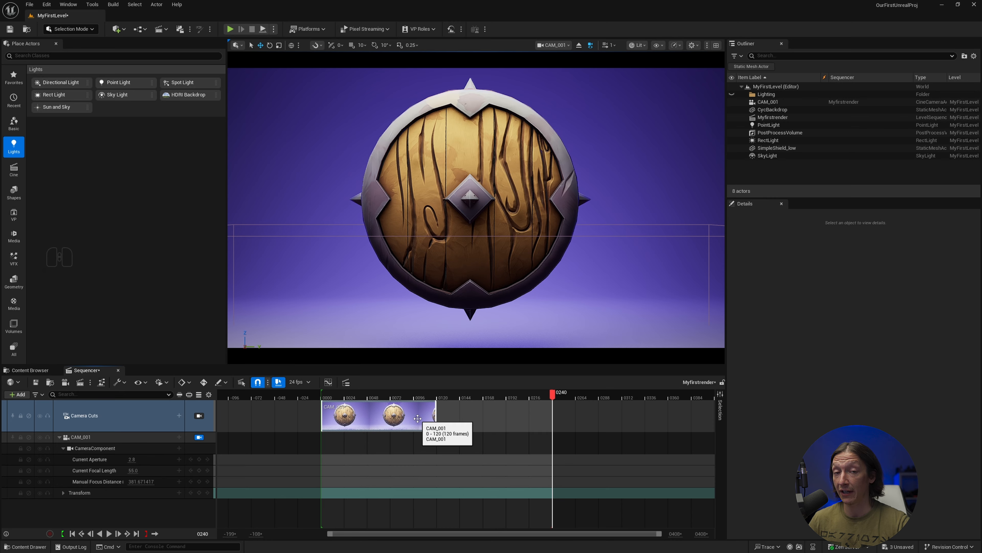
pyautogui.moveTo(438, 414); pyautogui.dragTo(582, 432)
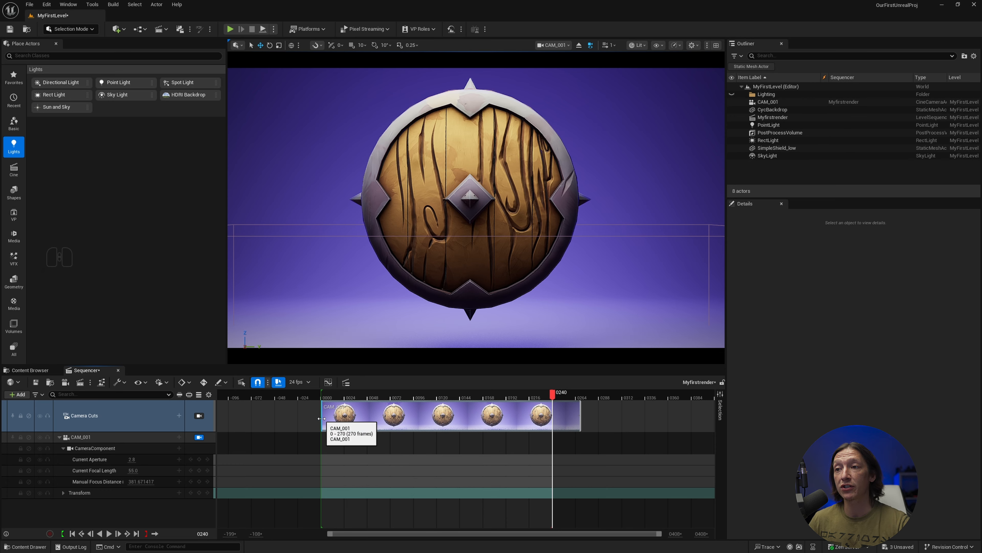
pyautogui.moveTo(322, 418); pyautogui.dragTo(273, 418)
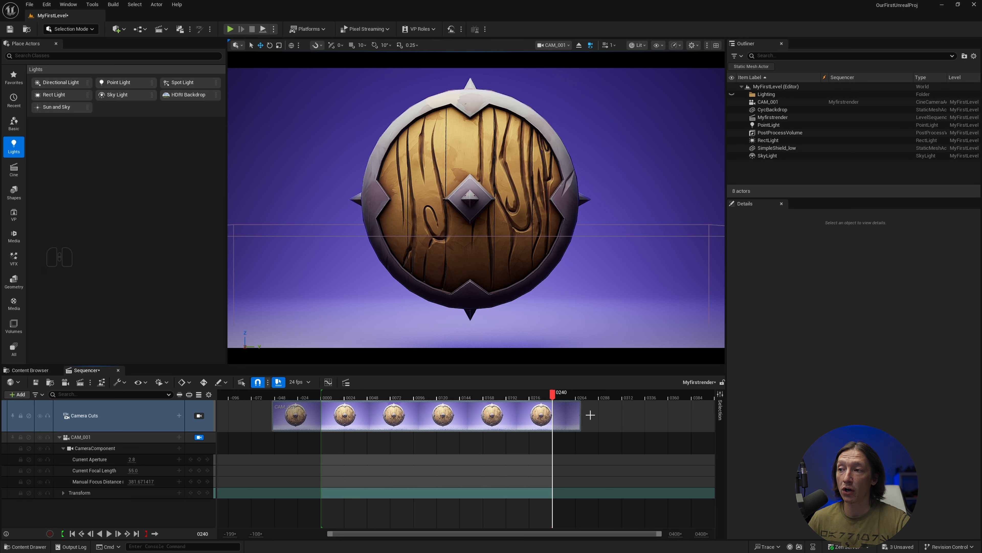
pyautogui.moveTo(581, 413); pyautogui.dragTo(615, 413)
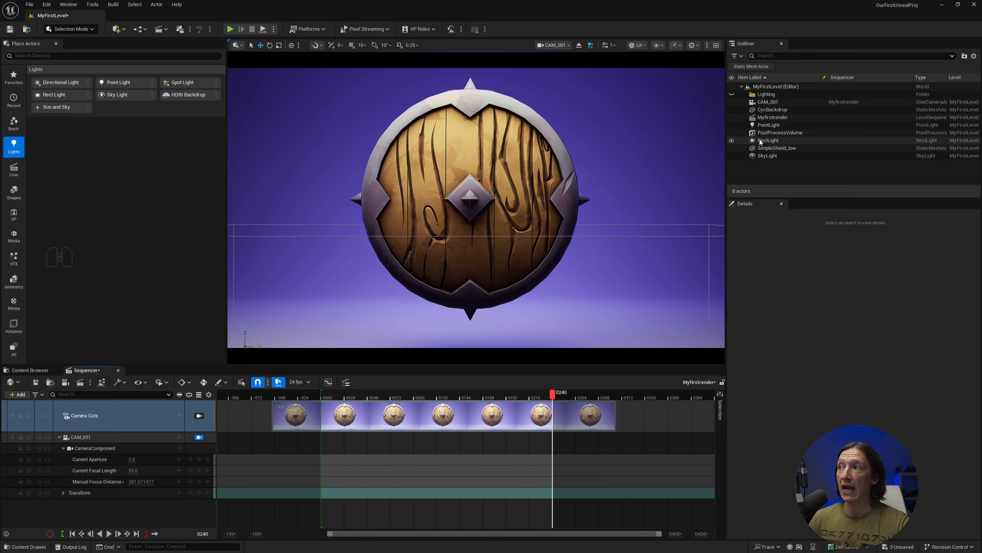
# Add SimpleShield_low from the level to the sequence and key its transform at frame 0
pyautogui.moveTo(770, 148); pyautogui.dragTo(116, 511)
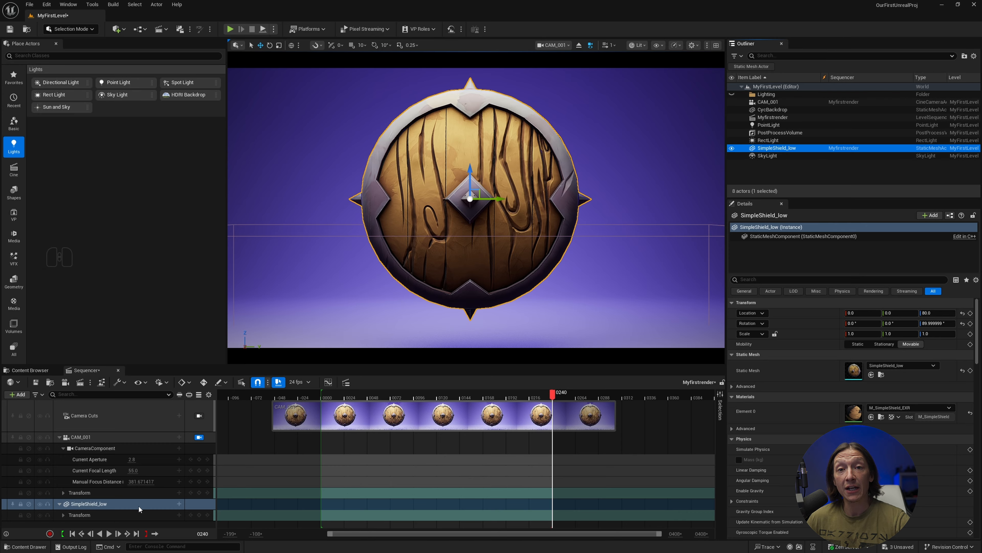
pyautogui.moveTo(456, 395); pyautogui.dragTo(322, 397)
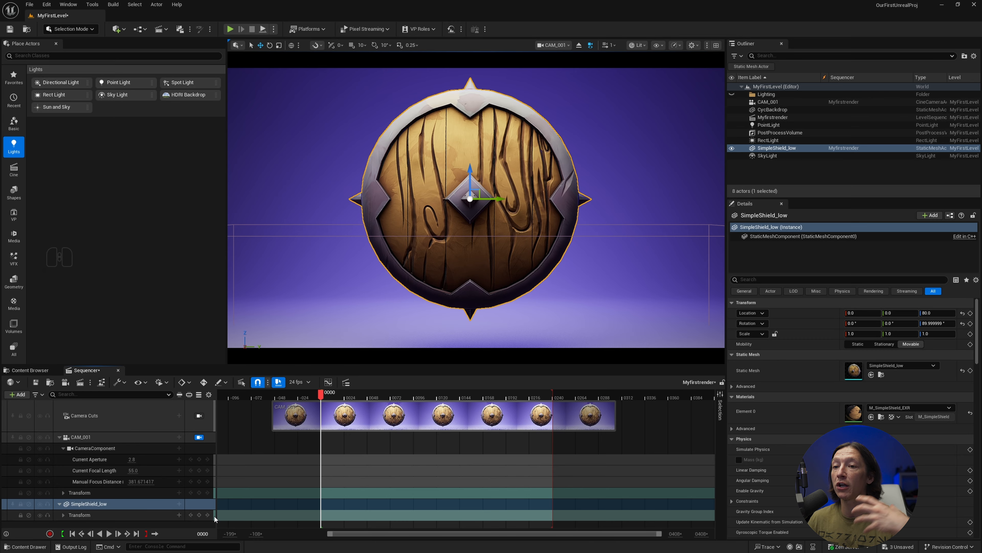
pyautogui.click(199, 515)
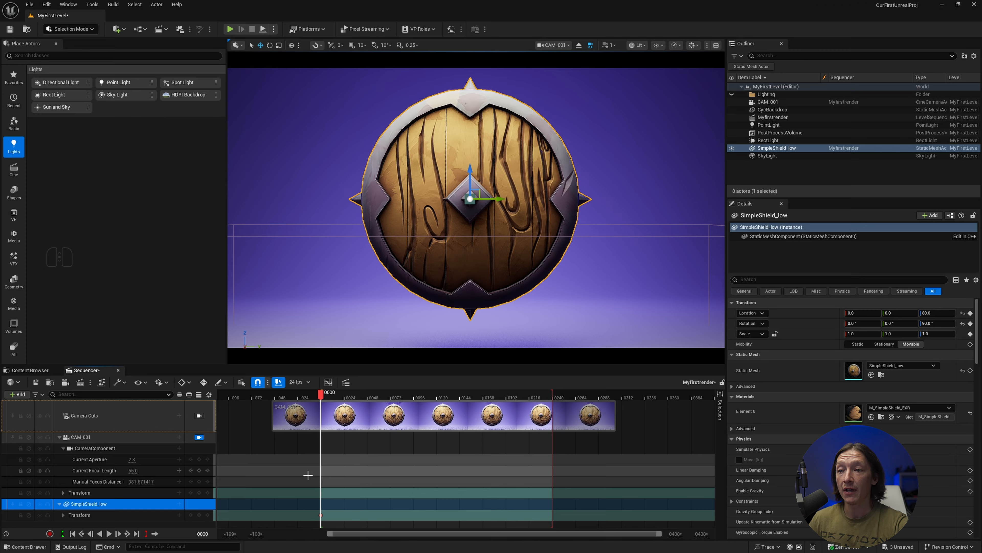
# Try setting the shield's yaw to 360° at frame 240 without adding a key, and scrub the timeline to check it
pyautogui.moveTo(321, 396); pyautogui.dragTo(554, 412)
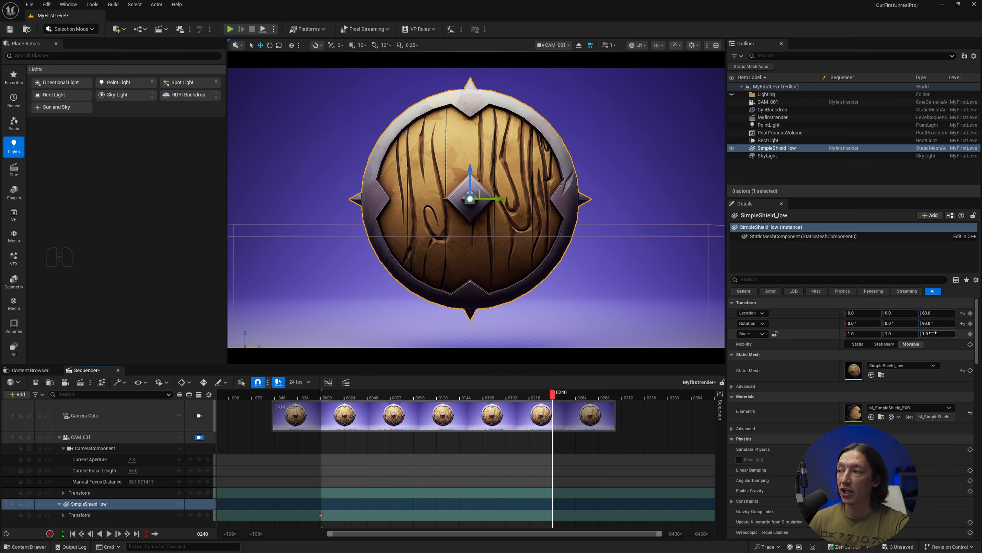
pyautogui.moveTo(930, 323)
pyautogui.mouseDown()
pyautogui.moveTo(901, 323)
pyautogui.moveTo(936, 323)
pyautogui.mouseUp()
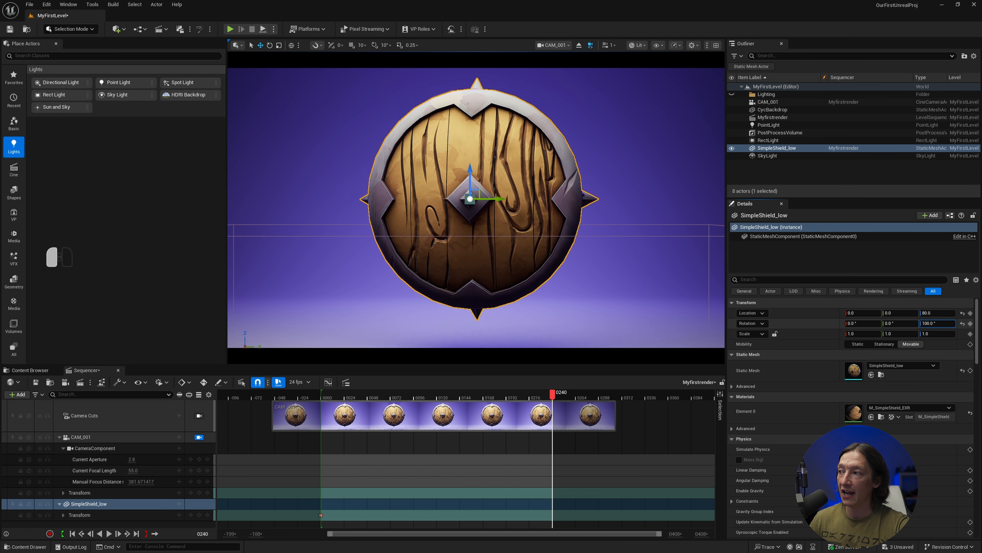
pyautogui.write('360')
pyautogui.press('Return')
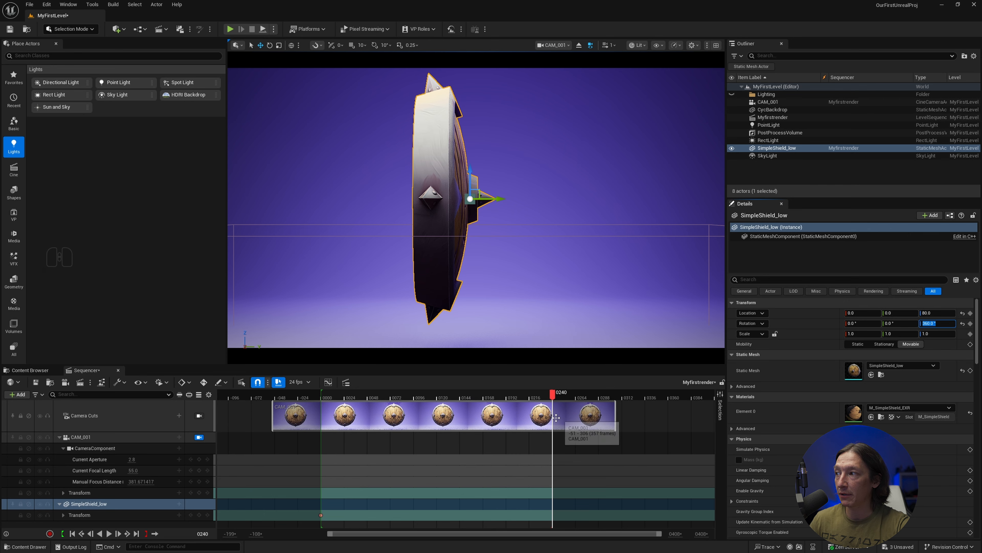
pyautogui.moveTo(553, 393); pyautogui.dragTo(539, 395)
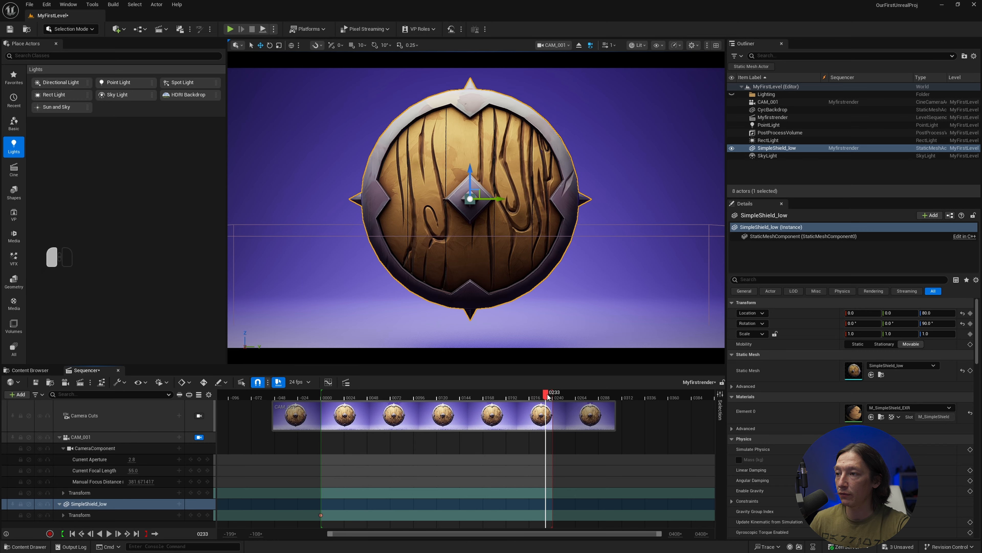
# Turn on automatic keying with the Key All mode and set the shield's yaw to 450° at frame 240
pyautogui.click(201, 385)
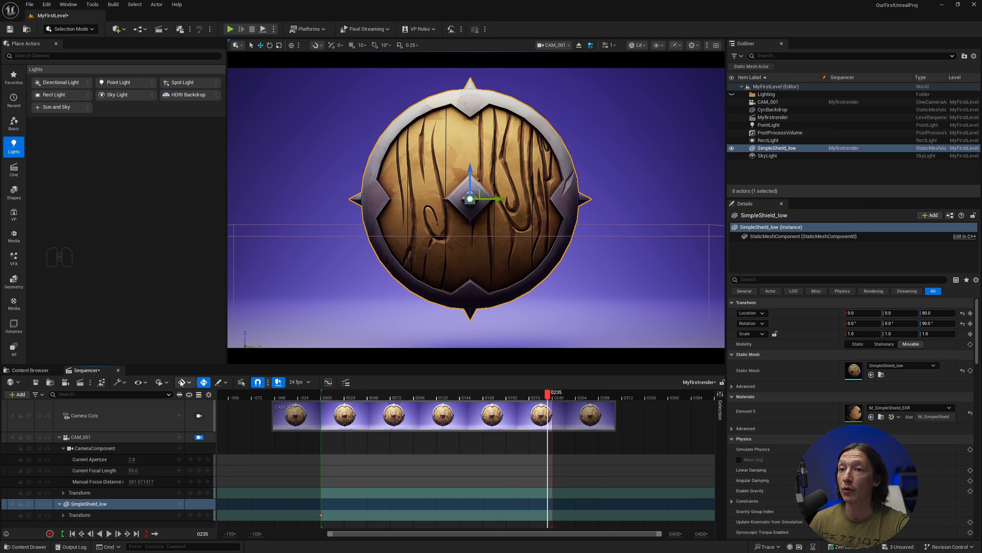
pyautogui.click(188, 383)
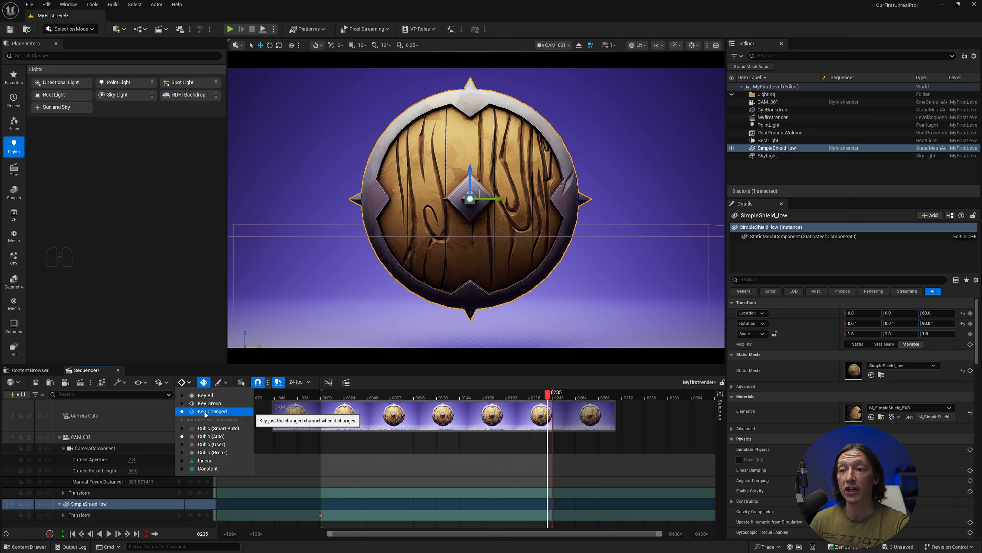
pyautogui.click(200, 395)
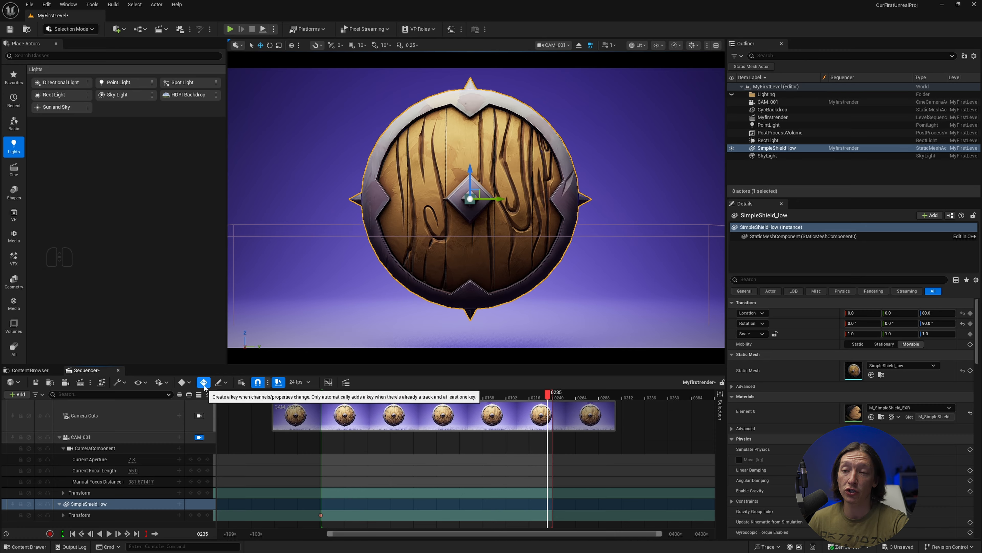
pyautogui.press('KP_6')
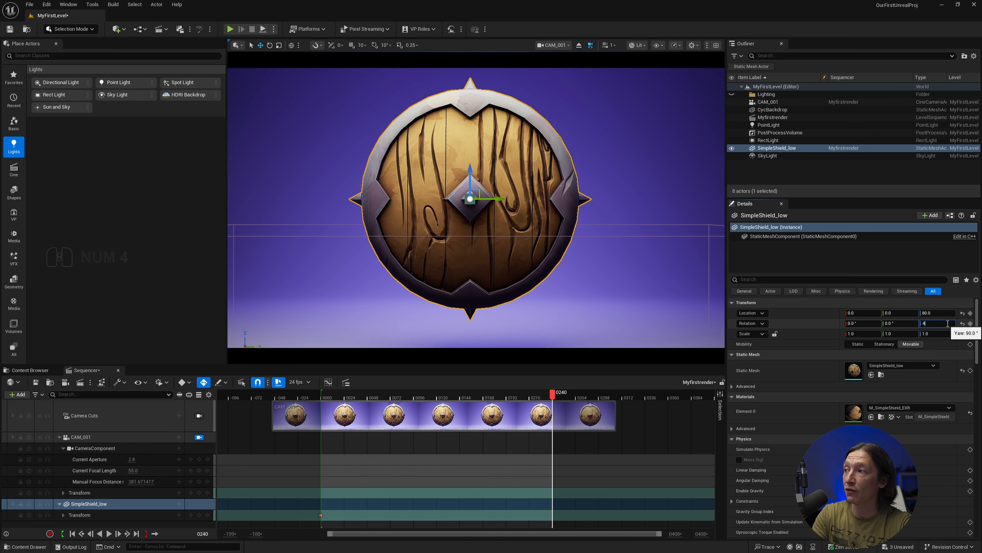
pyautogui.press('Return')
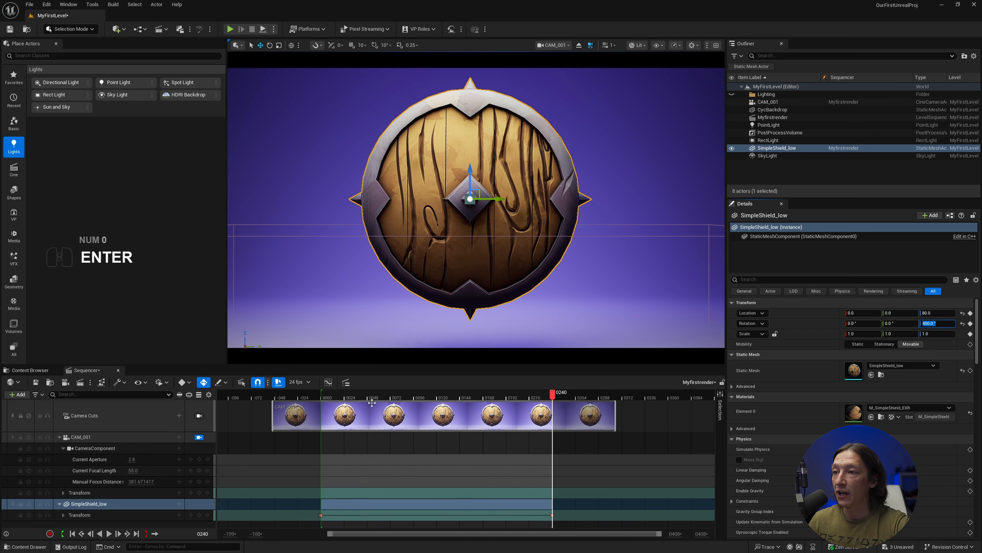
# Scrub and play the shield's rotation animation to check the spin, and return to frame 0
pyautogui.moveTo(354, 395)
pyautogui.mouseDown()
pyautogui.moveTo(452, 403)
pyautogui.moveTo(364, 404)
pyautogui.mouseUp()
pyautogui.press('space')
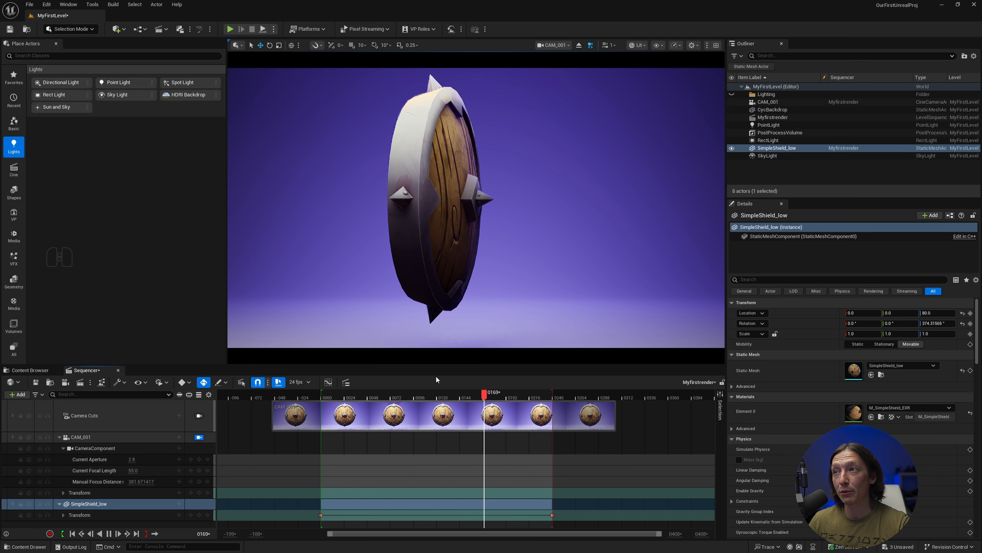
pyautogui.press('space')
pyautogui.press('KP_4')
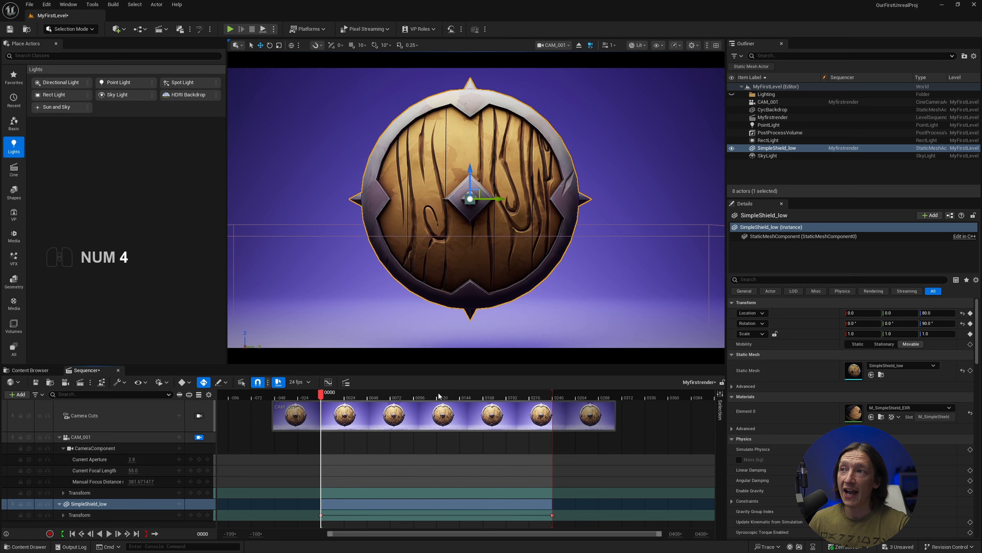
pyautogui.moveTo(409, 391)
pyautogui.mouseDown()
pyautogui.moveTo(384, 393)
pyautogui.moveTo(393, 399)
pyautogui.mouseUp()
pyautogui.press('KP_4')
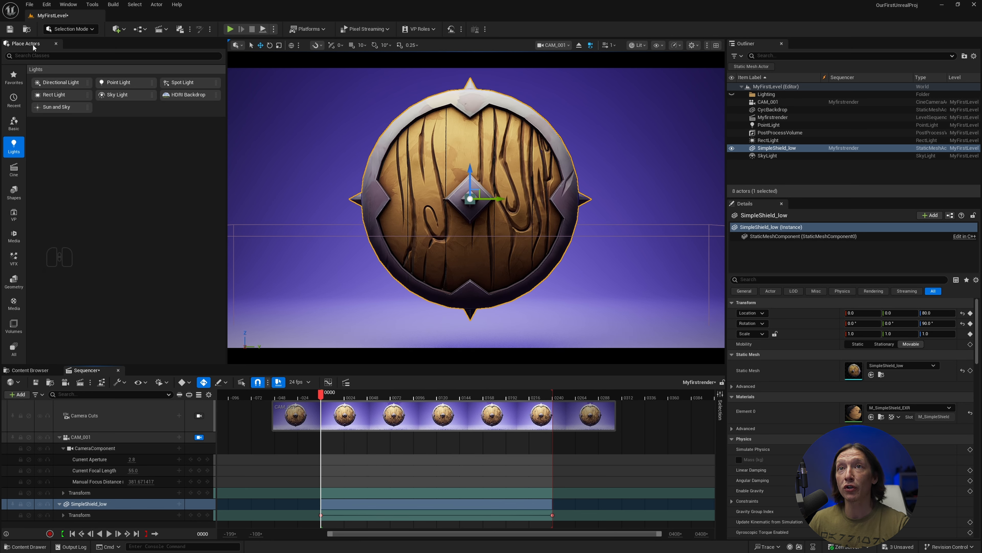
# Switch to Modeling mode and move the shield's pivot to the center of its bounding box with Edit Pivot
pyautogui.click(70, 28)
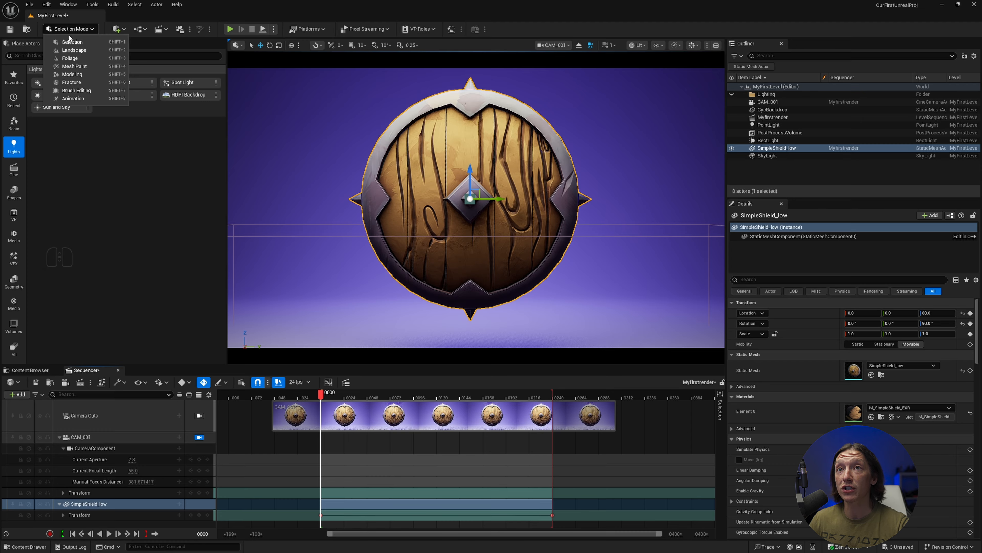
pyautogui.click(72, 74)
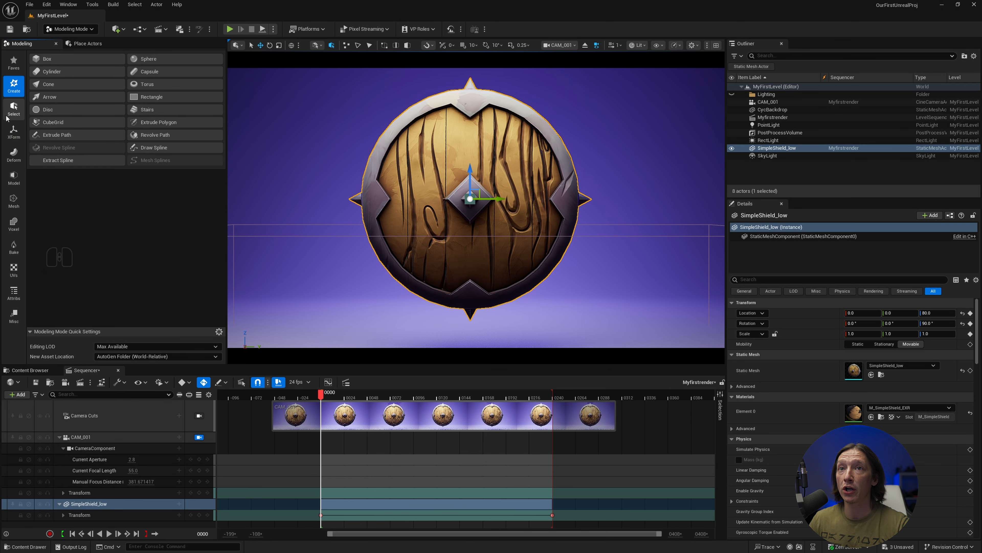
pyautogui.click(13, 131)
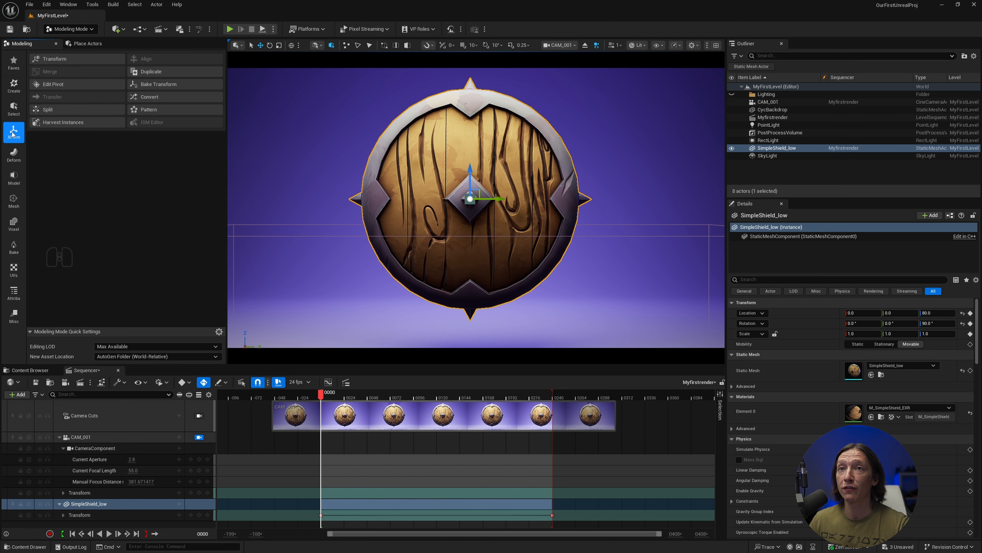
pyautogui.click(61, 85)
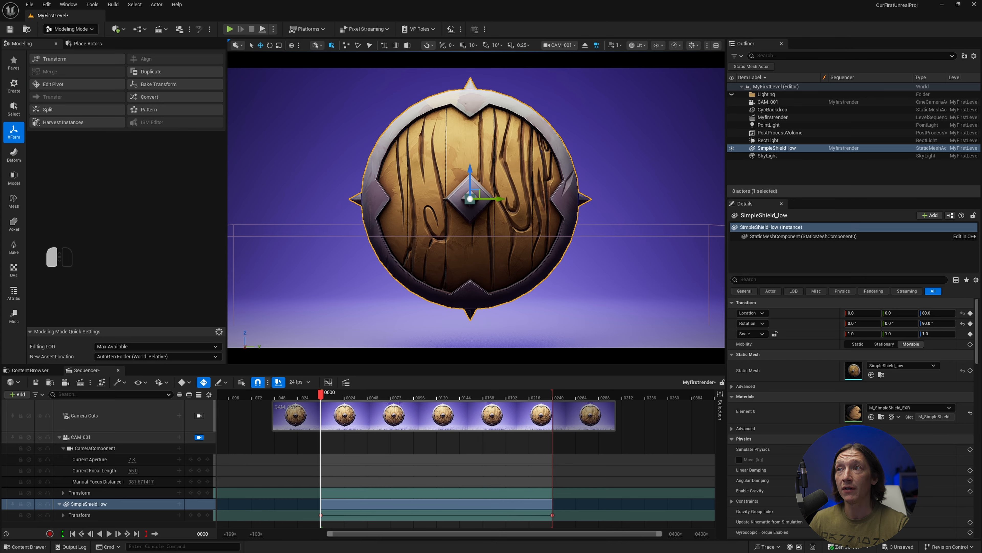
pyautogui.click(114, 88)
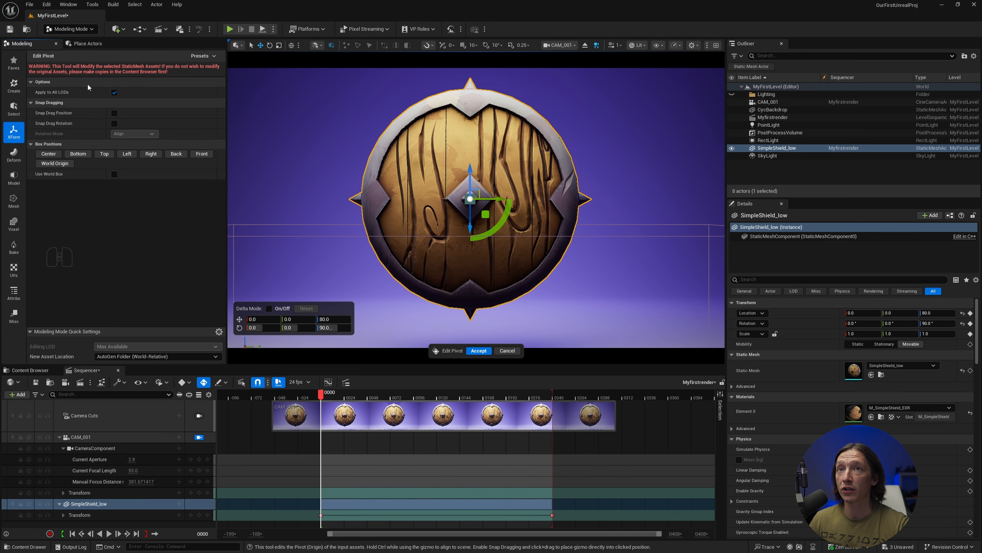
pyautogui.click(48, 154)
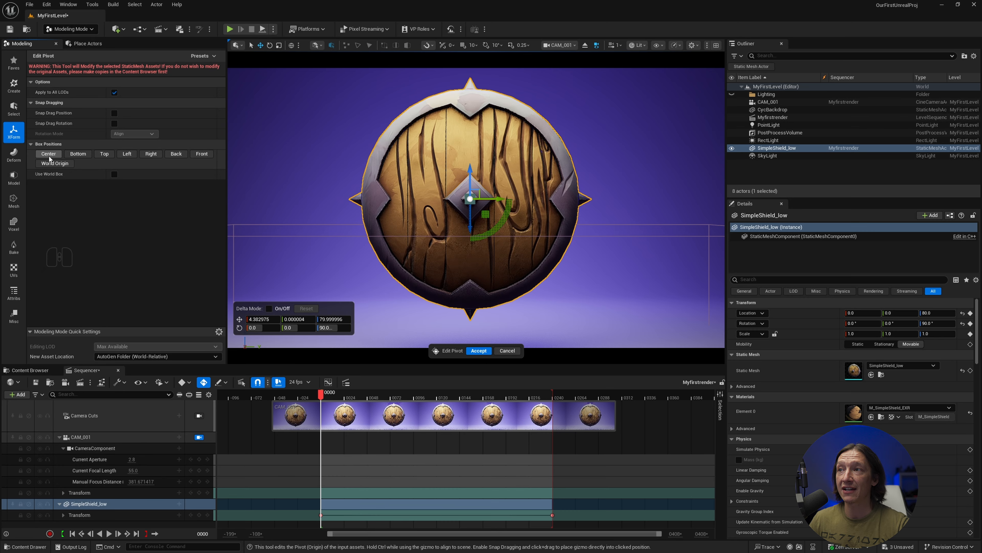
pyautogui.click(479, 351)
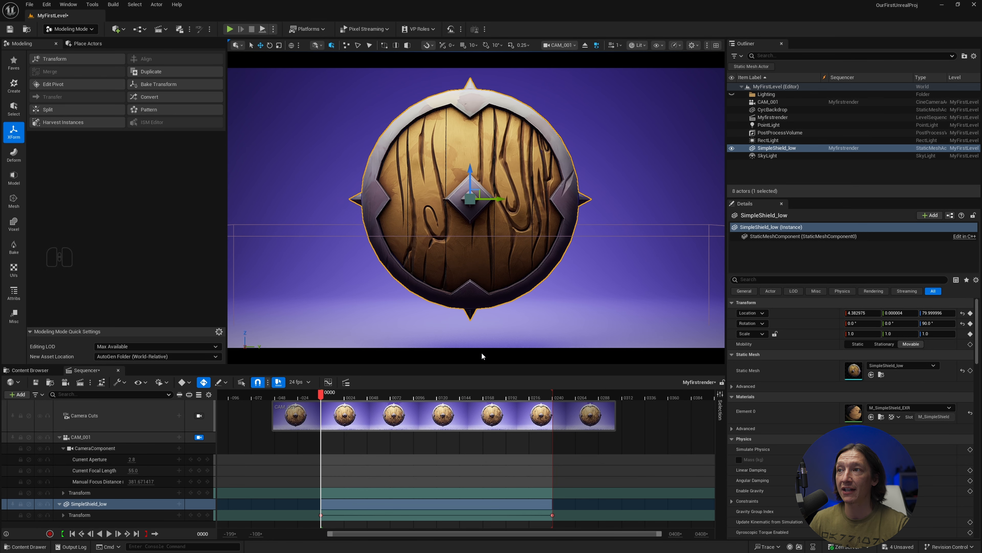
# Replay the shield's spin to check how it turns around the centered pivot, and return to frame 0
pyautogui.moveTo(321, 393); pyautogui.dragTo(365, 393)
pyautogui.press('KP_4')
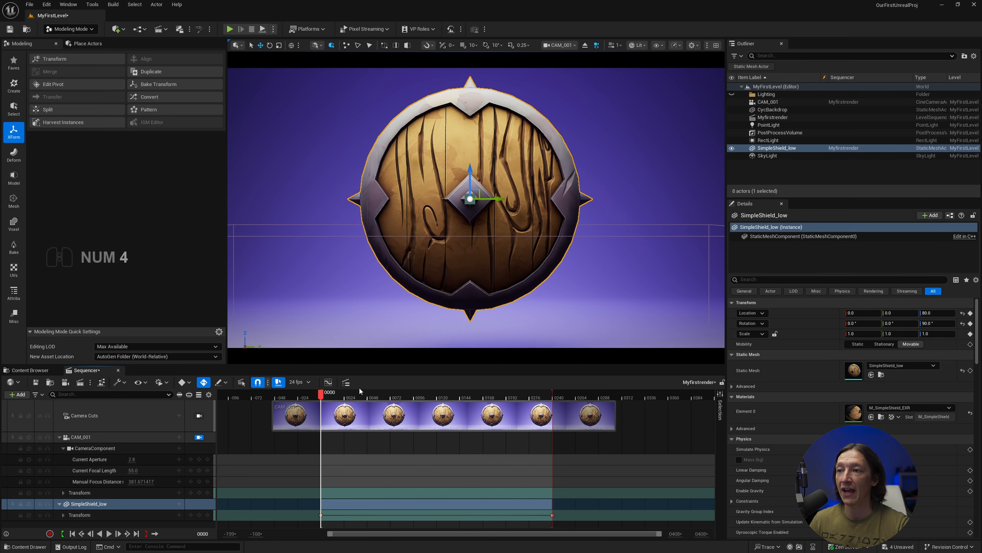
pyautogui.press('space')
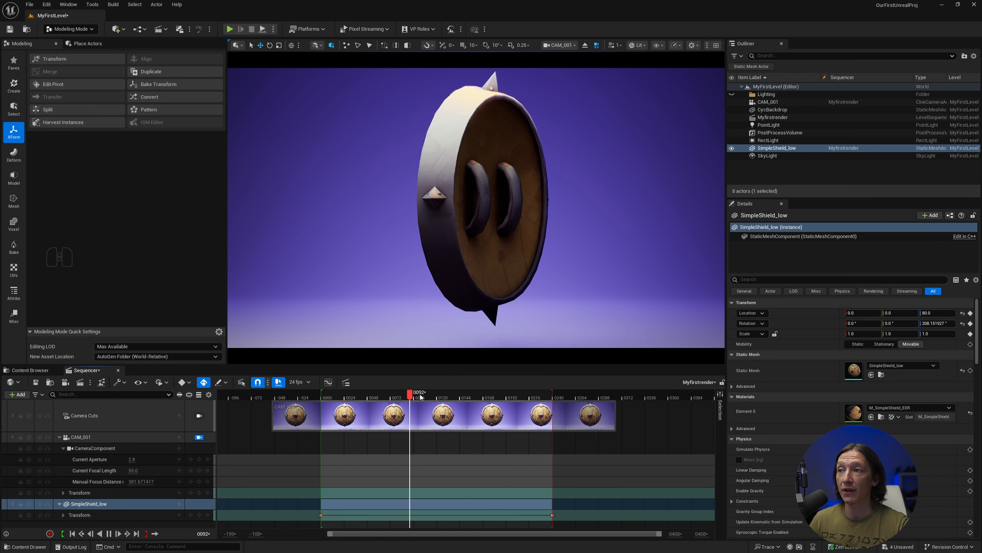
pyautogui.press('space')
pyautogui.press('KP_4')
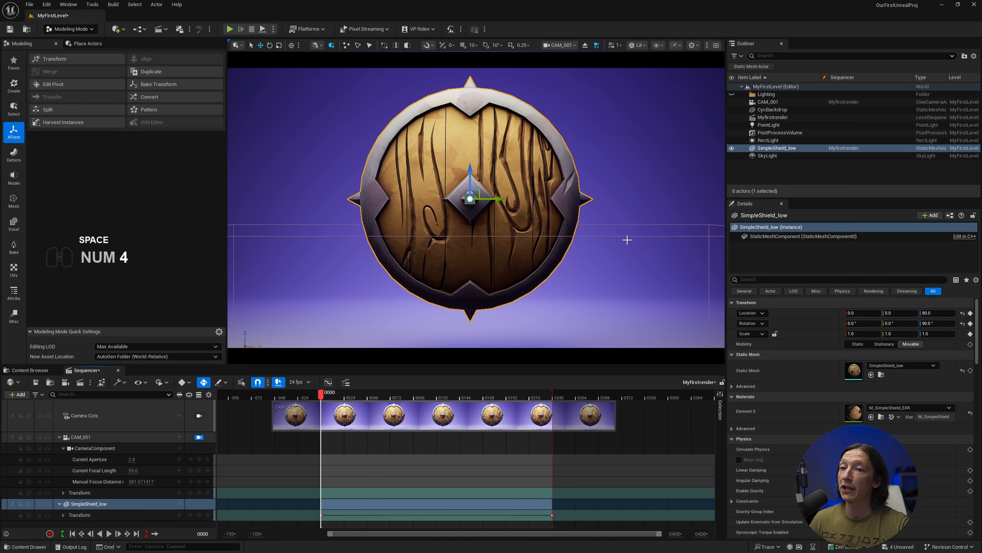
# Pull CAM_001 back to X -437 and raise its location to Z 80
pyautogui.click(767, 102)
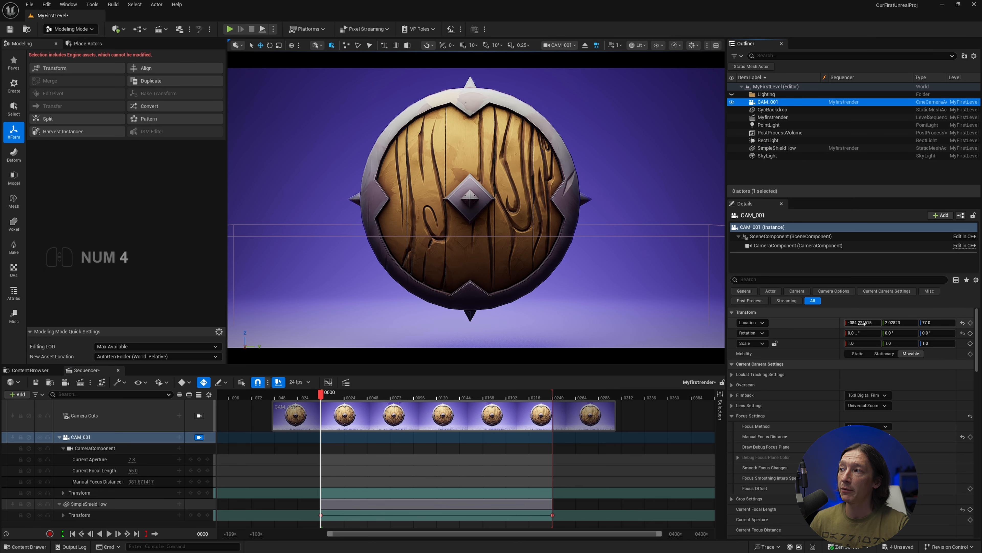
pyautogui.moveTo(859, 323)
pyautogui.mouseDown()
pyautogui.moveTo(849, 322)
pyautogui.moveTo(877, 319)
pyautogui.mouseUp()
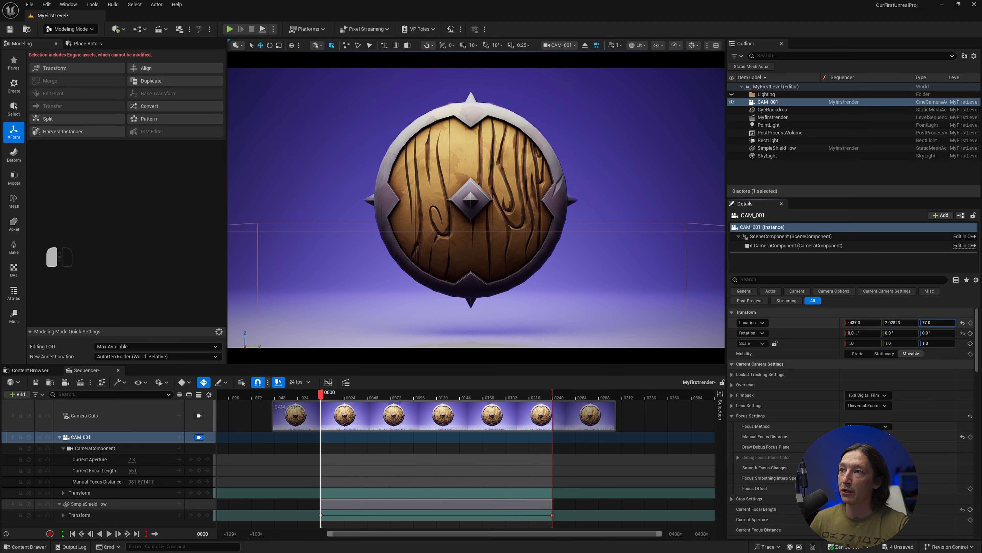
pyautogui.moveTo(937, 322); pyautogui.dragTo(939, 322)
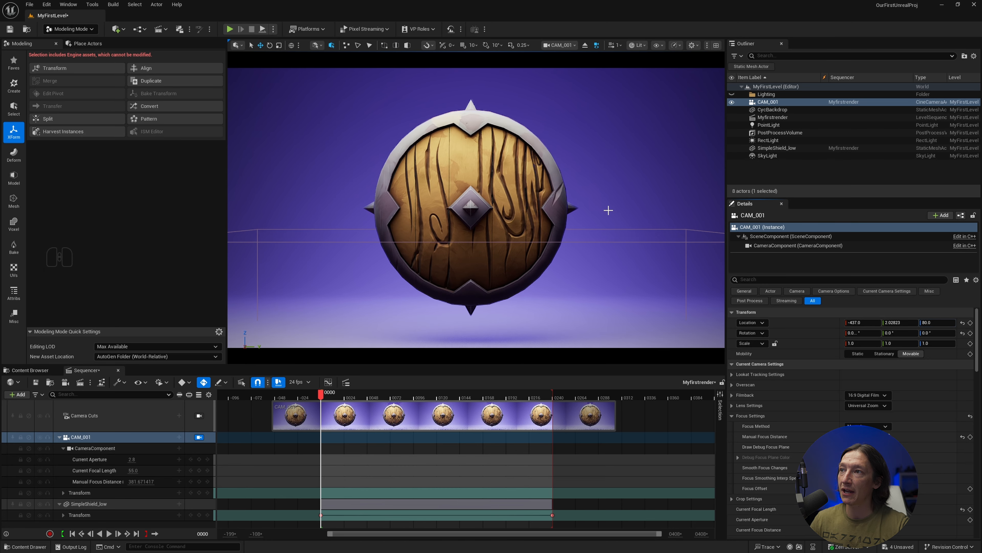
# Compare the shield's location with the camera's and set CAM_001's Z location to exactly 80
pyautogui.click(518, 172)
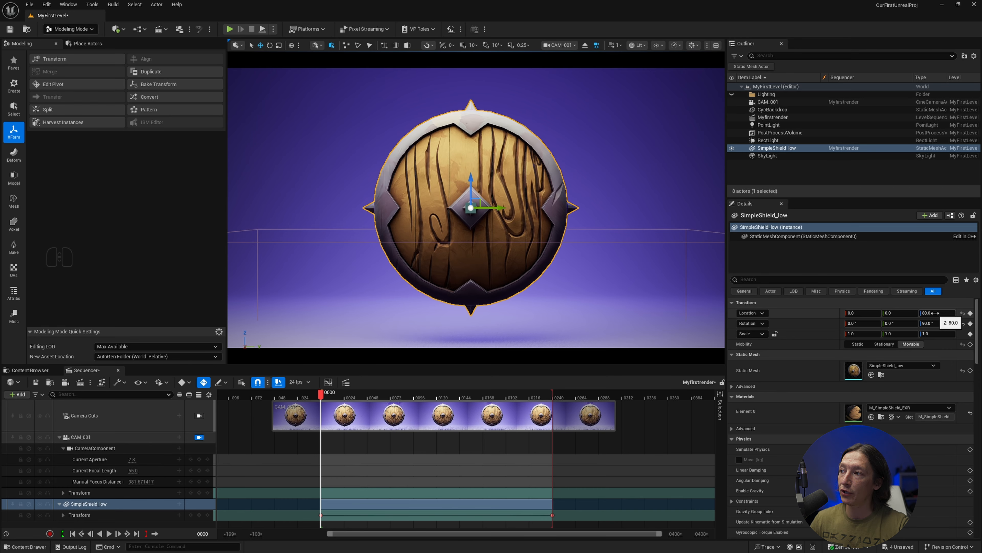
pyautogui.click(767, 102)
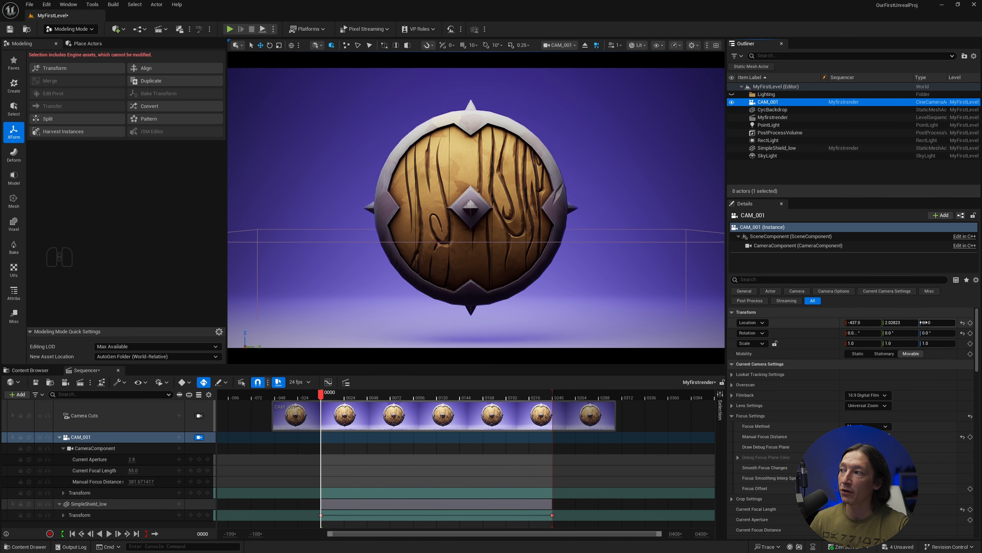
pyautogui.click(935, 313)
pyautogui.click(777, 104)
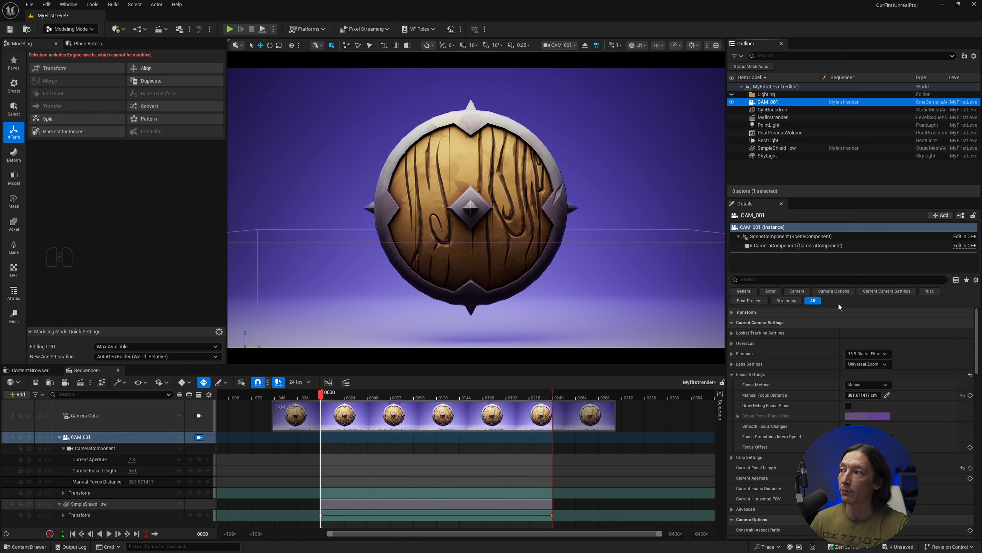
pyautogui.click(840, 312)
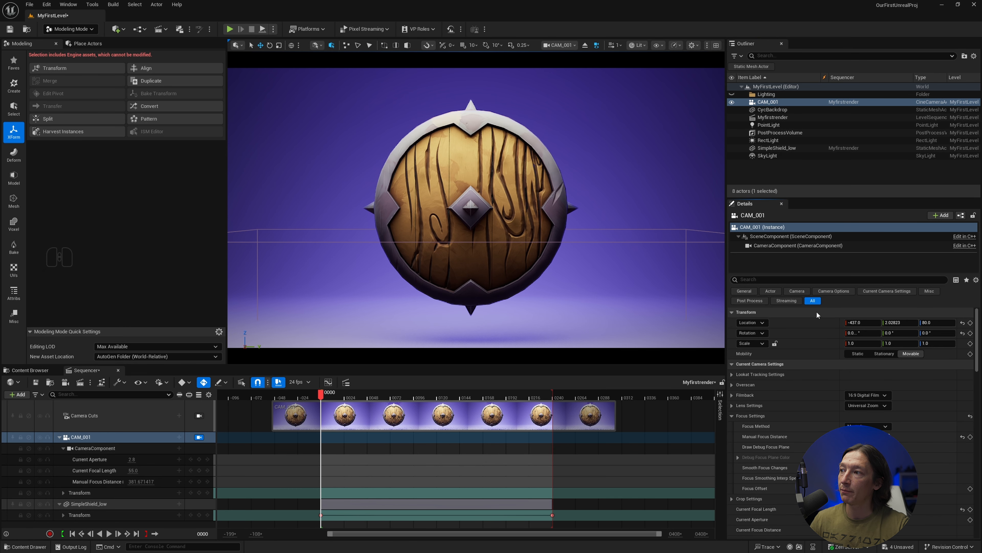
pyautogui.click(947, 321)
pyautogui.write('80')
pyautogui.press('Return')
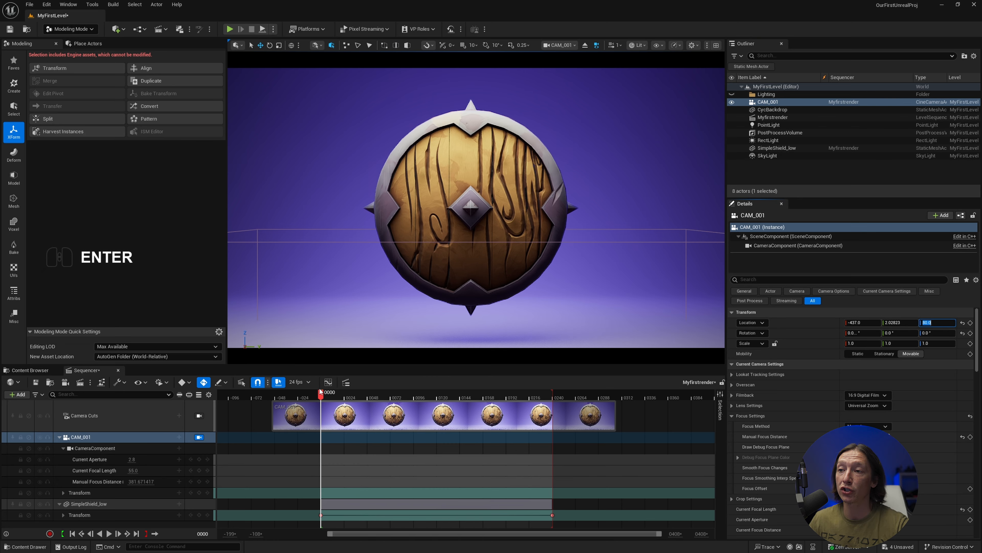
# Play the shield's spin through CAM_001 to check the new framing and the rotation speed
pyautogui.press('space')
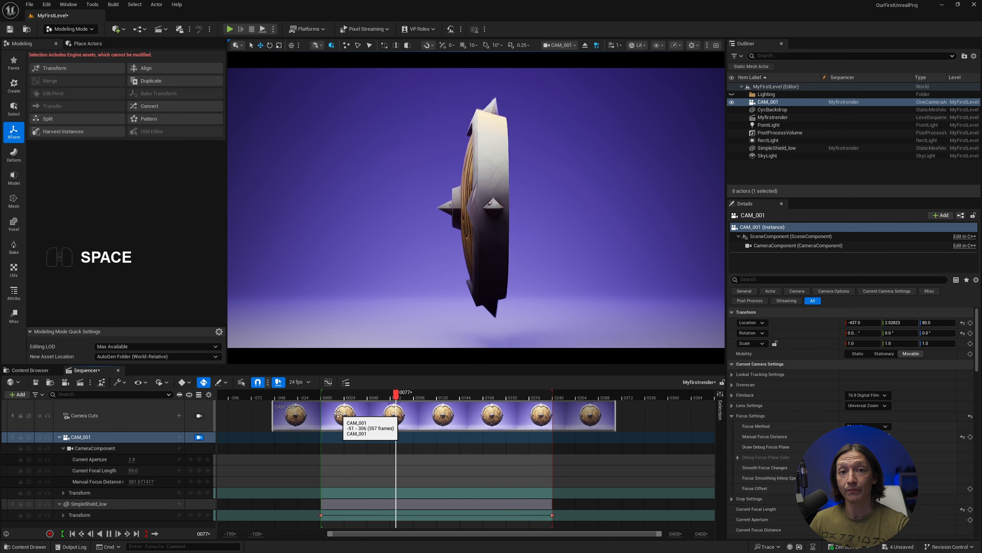
pyautogui.press('KP_4')
pyautogui.press('space')
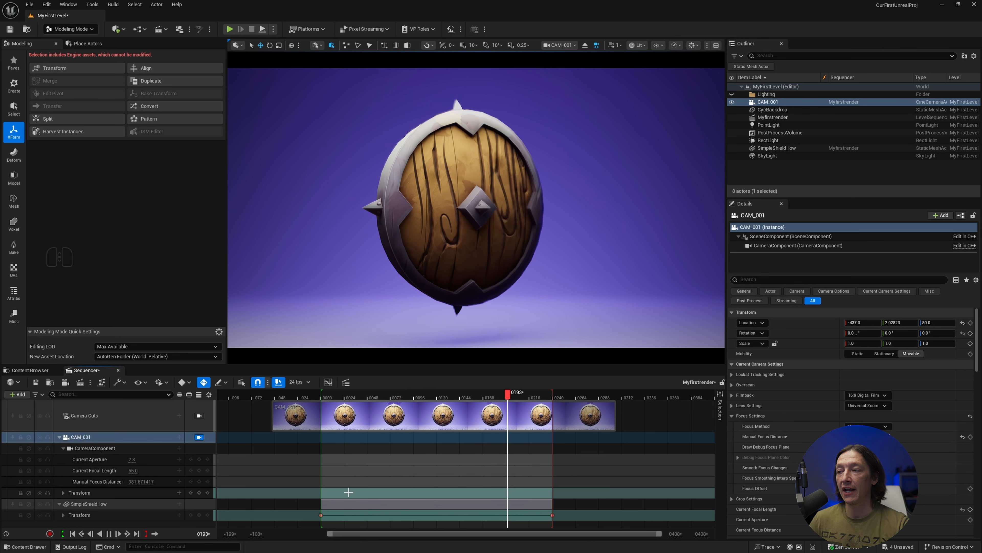
pyautogui.press('space')
# Locate the shield's transform keys on the timeline and display SimpleShield_low's animation curves in the curve editor
pyautogui.moveTo(301, 510); pyautogui.dragTo(396, 526)
pyautogui.moveTo(588, 536); pyautogui.dragTo(588, 536)
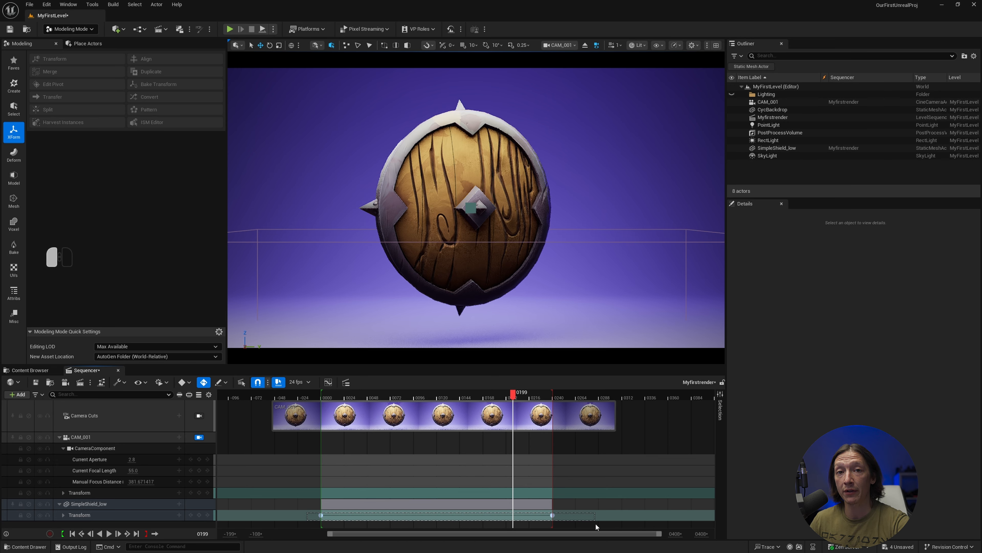
pyautogui.moveTo(595, 523); pyautogui.dragTo(594, 522)
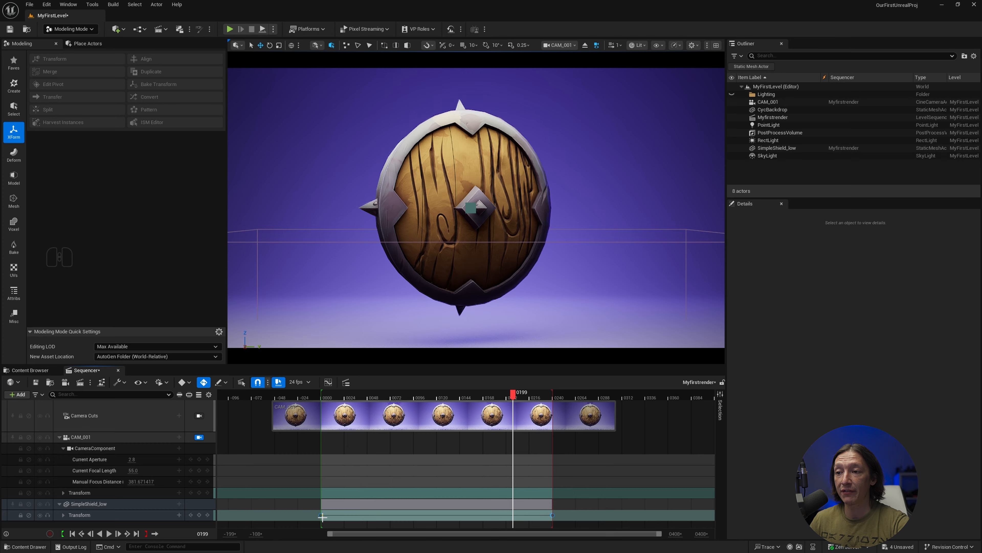
pyautogui.click(328, 383)
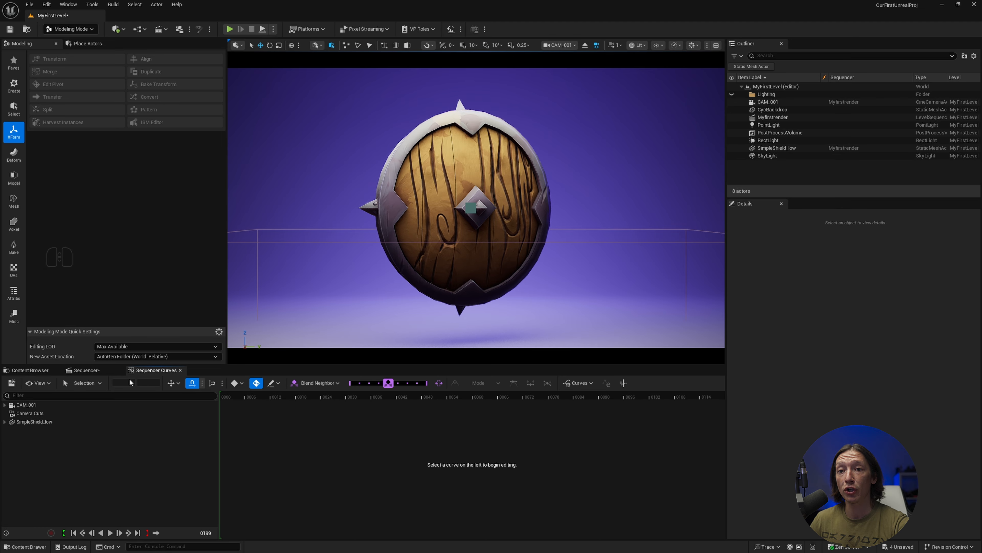
pyautogui.click(42, 425)
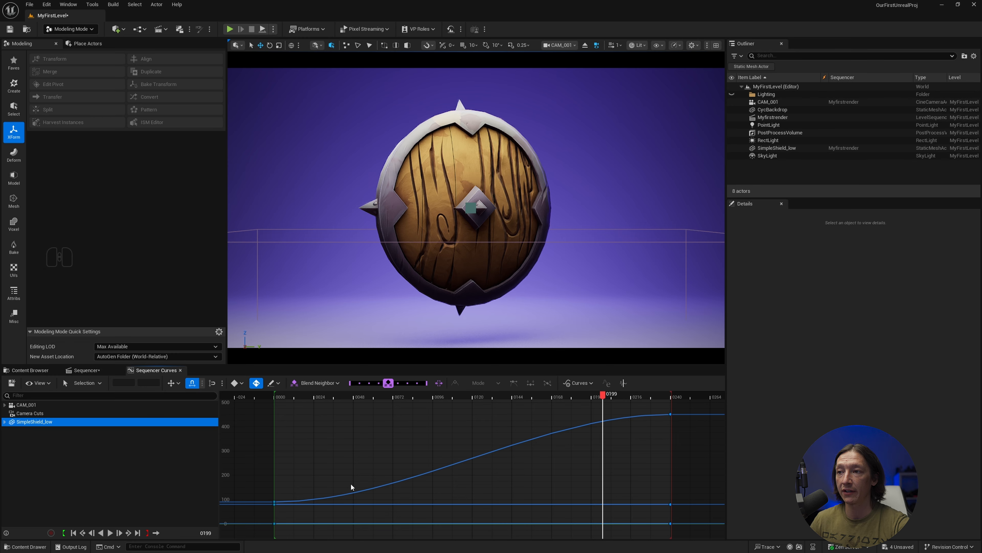
# Select all of the shield's curve keys at frames 0 and 240 and set their interpolation to Linear
pyautogui.moveTo(654, 403); pyautogui.dragTo(703, 439)
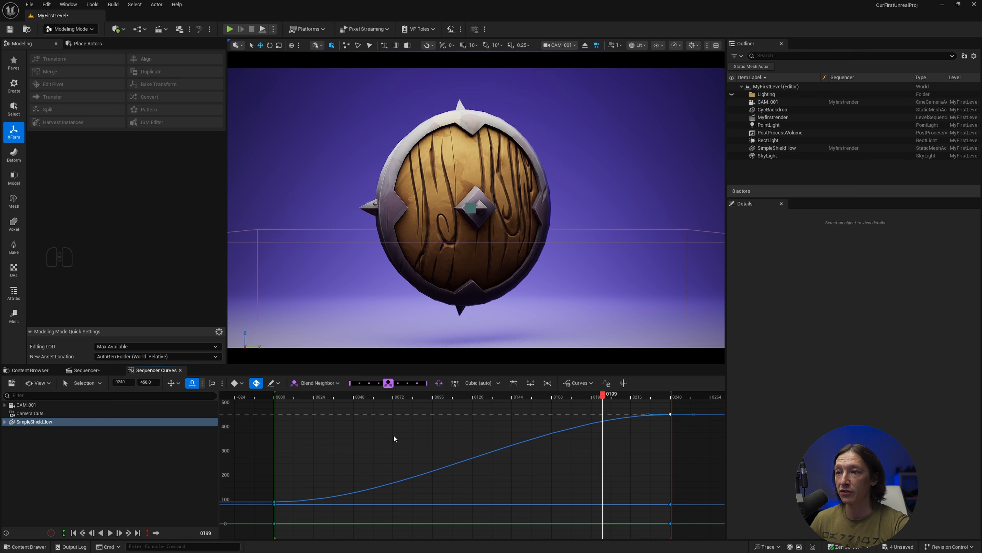
pyautogui.moveTo(367, 450); pyautogui.dragTo(346, 458)
pyautogui.moveTo(253, 503); pyautogui.dragTo(241, 537)
pyautogui.moveTo(685, 406); pyautogui.dragTo(239, 536)
pyautogui.click(499, 383)
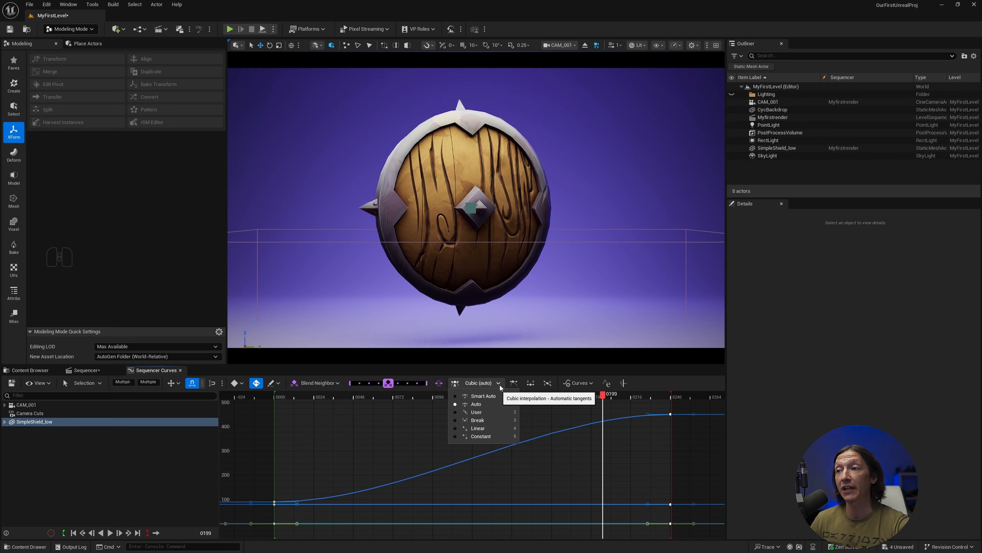
pyautogui.click(478, 428)
# Play and scrub the shield's spin to check its speed and loop, and return to about frame 1
pyautogui.click(410, 401)
pyautogui.press('space')
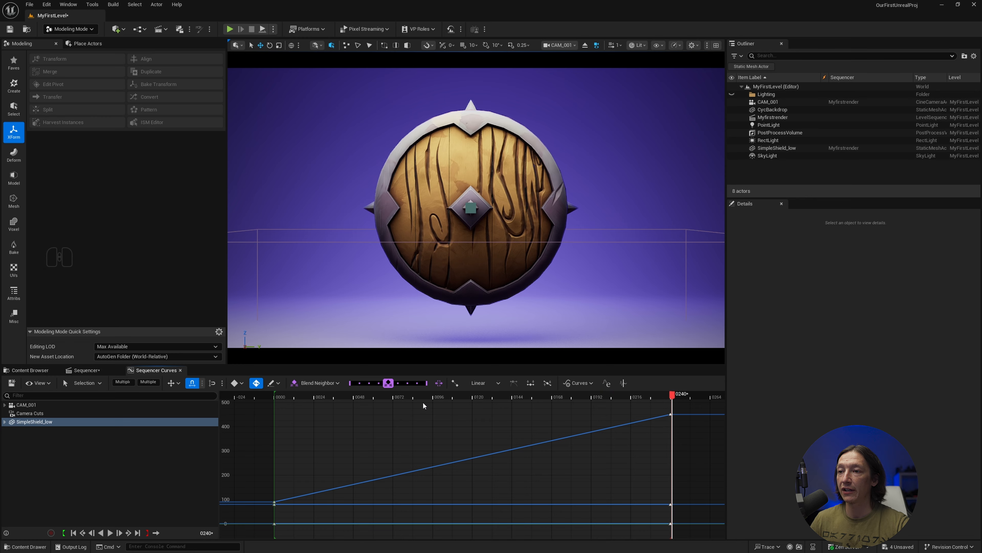
pyautogui.moveTo(553, 400); pyautogui.dragTo(500, 401)
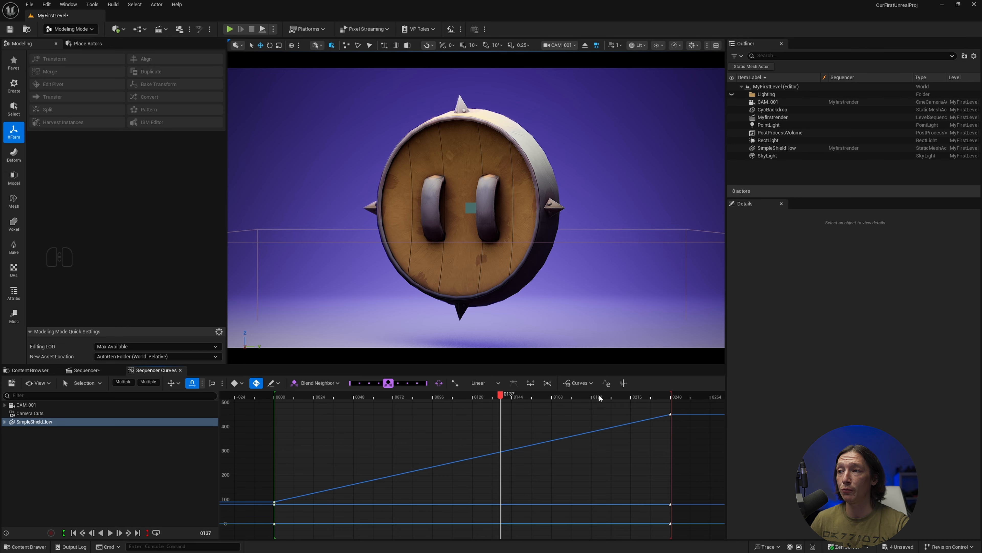
pyautogui.press('space')
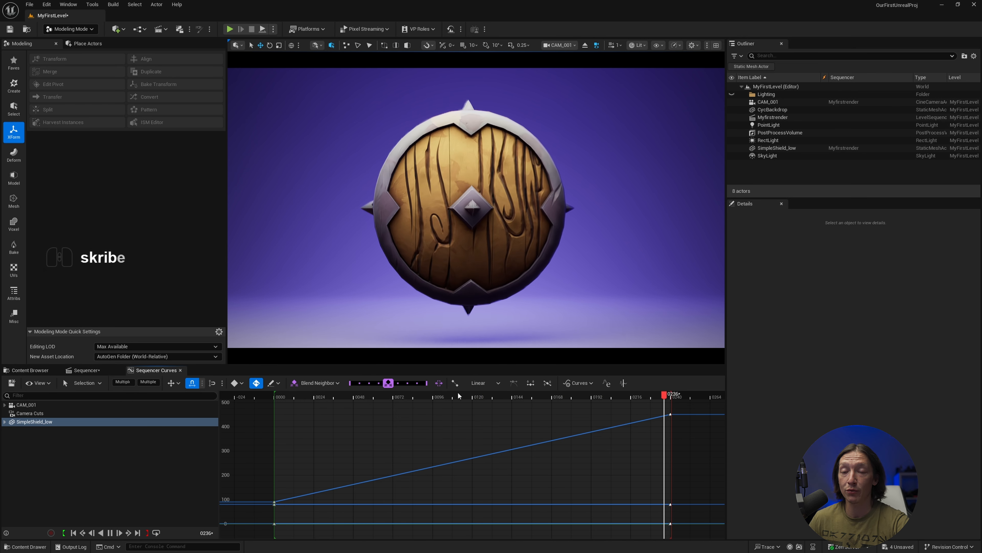
pyautogui.press('space')
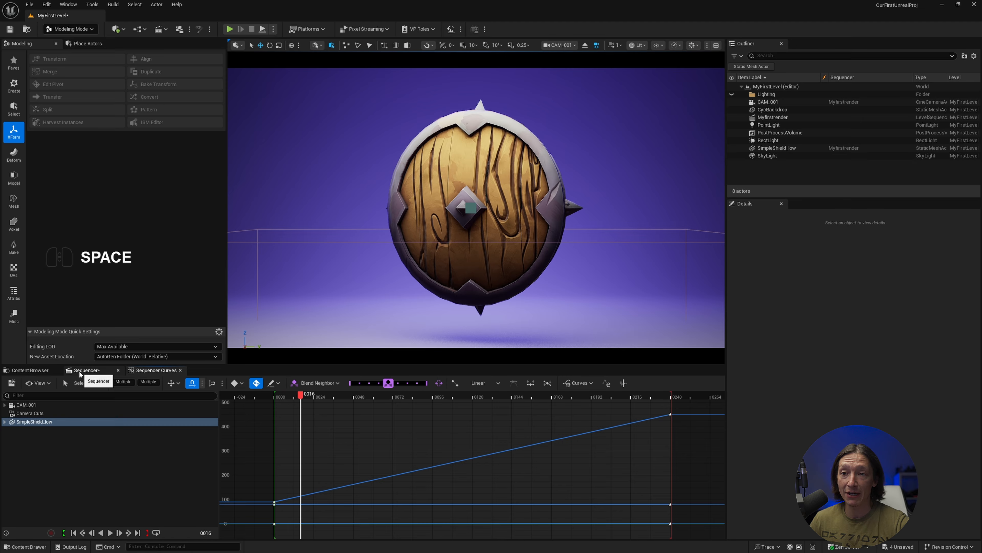
pyautogui.moveTo(301, 414); pyautogui.dragTo(276, 409)
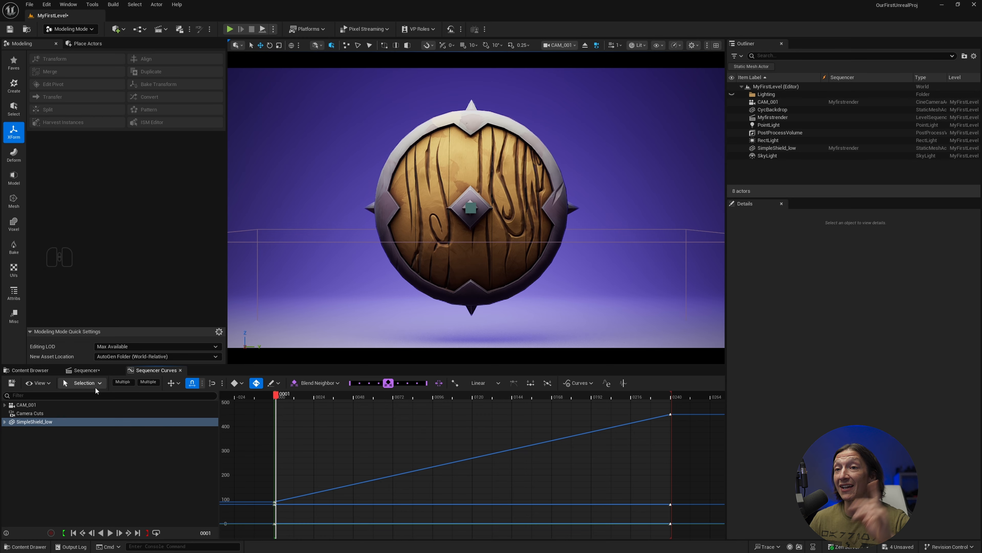
# Go back to the Sequencer timeline and open the Myfirstrender sequence in the Movie Render Queue
pyautogui.click(97, 370)
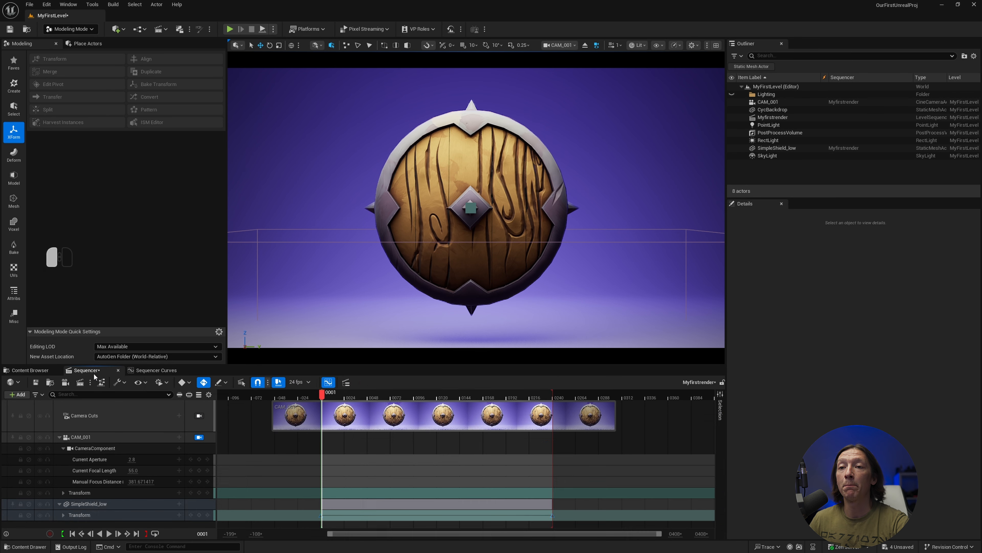
pyautogui.moveTo(325, 395); pyautogui.dragTo(434, 403)
pyautogui.moveTo(388, 364); pyautogui.dragTo(388, 348)
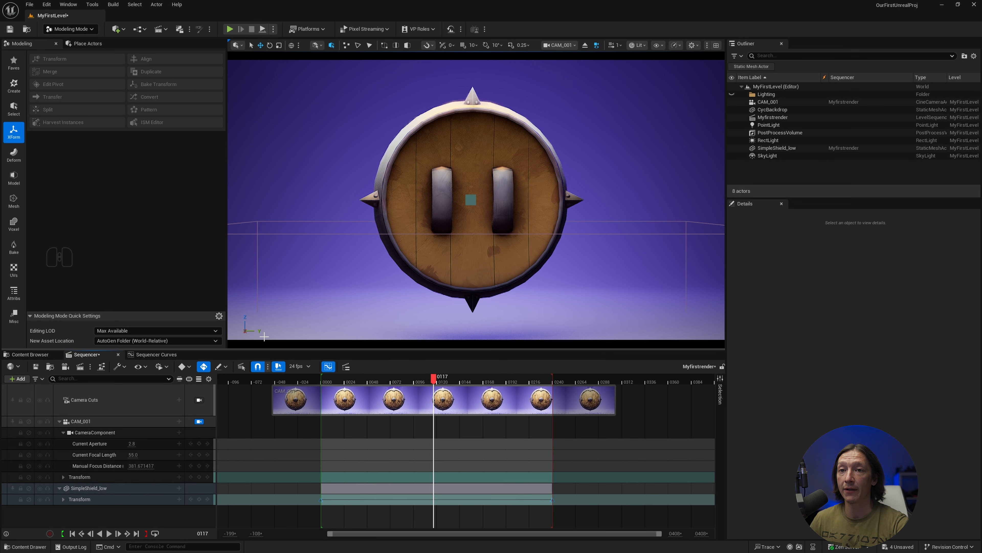
pyautogui.click(80, 367)
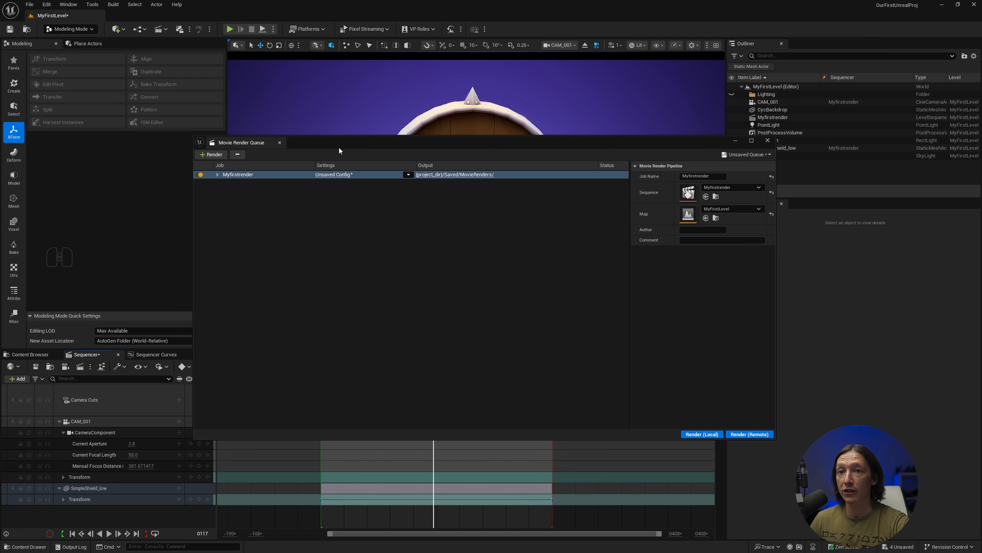
pyautogui.moveTo(338, 146); pyautogui.dragTo(231, 176)
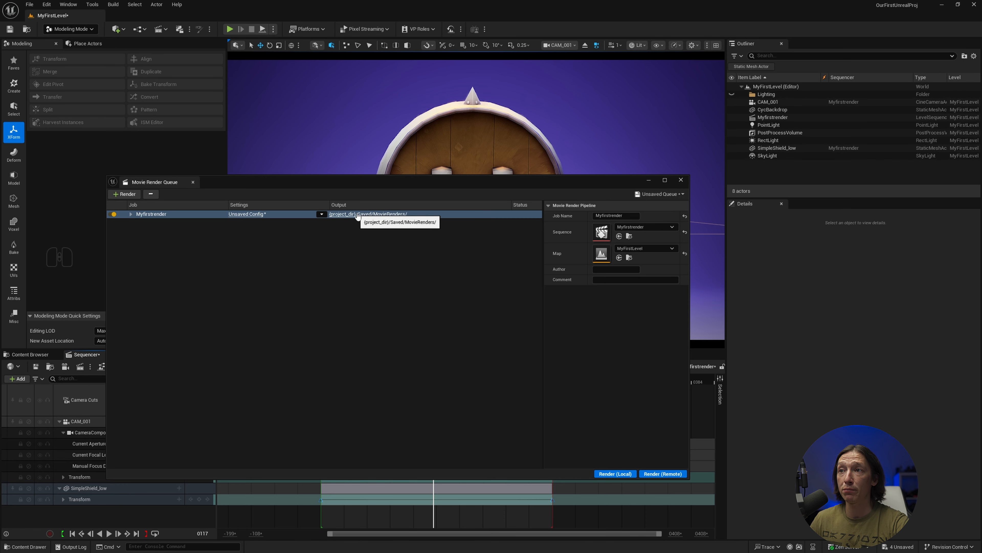
# In the Myfirstrender job's settings, replace the .jpg Sequence [8bit] export with H.264 MP4 [8bit]
pyautogui.click(245, 214)
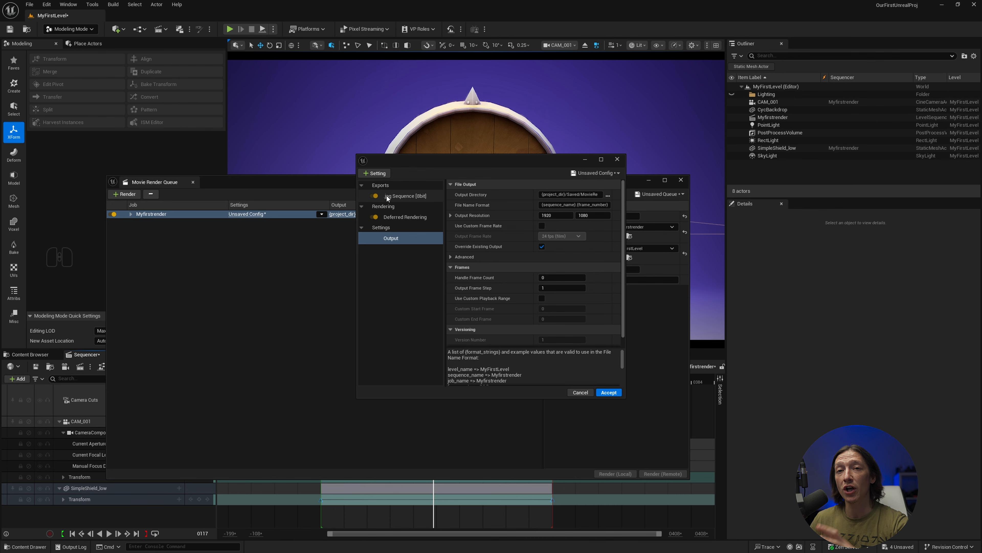
pyautogui.click(395, 196)
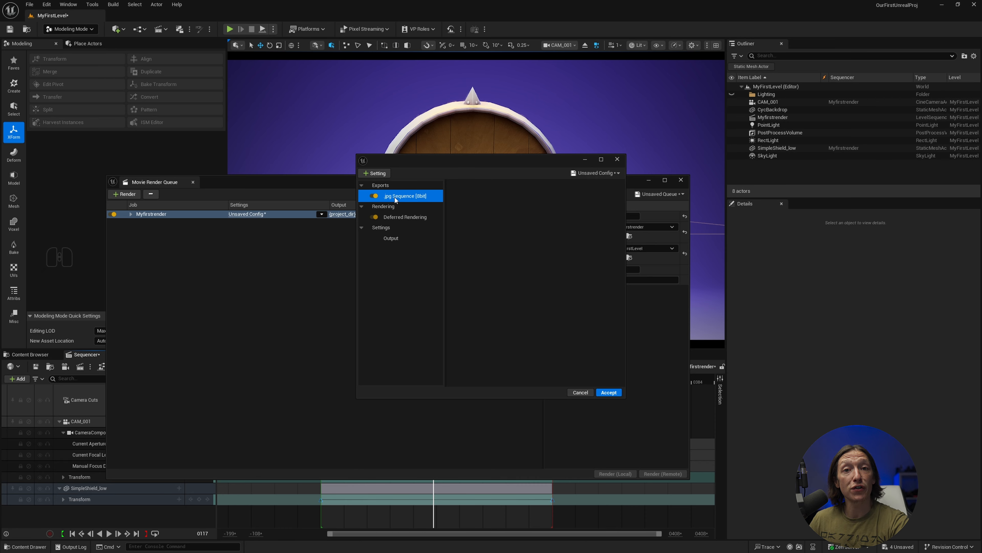
pyautogui.press('Delete')
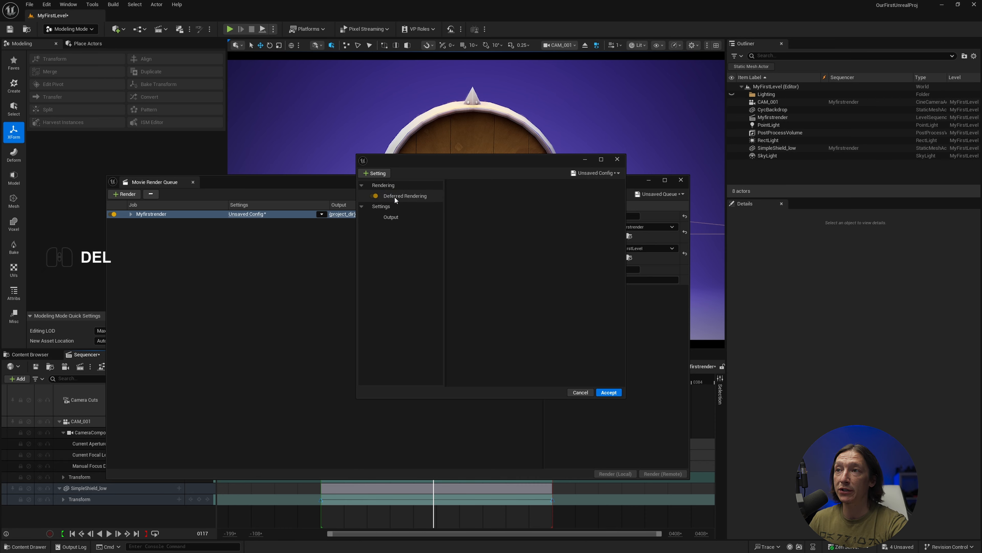
pyautogui.click(385, 175)
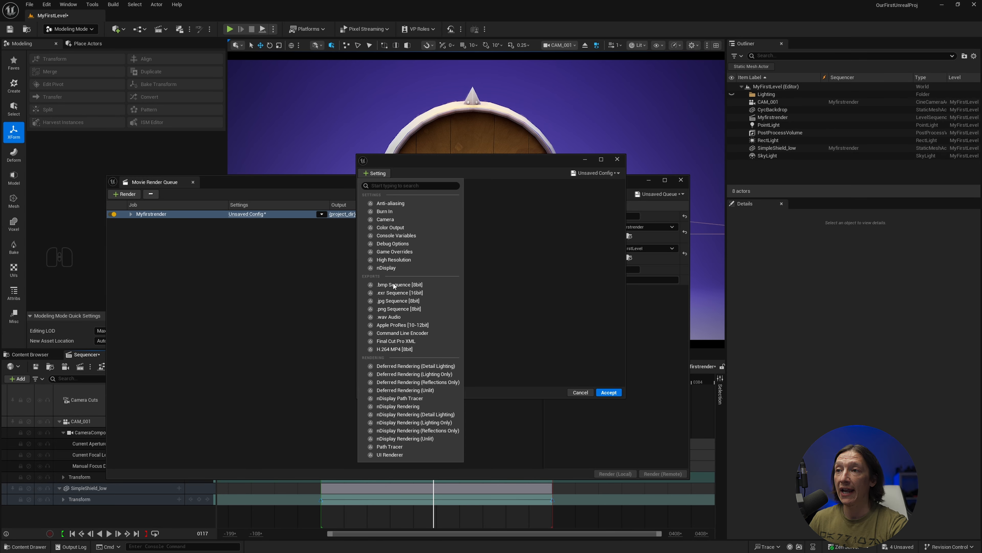
pyautogui.click(397, 350)
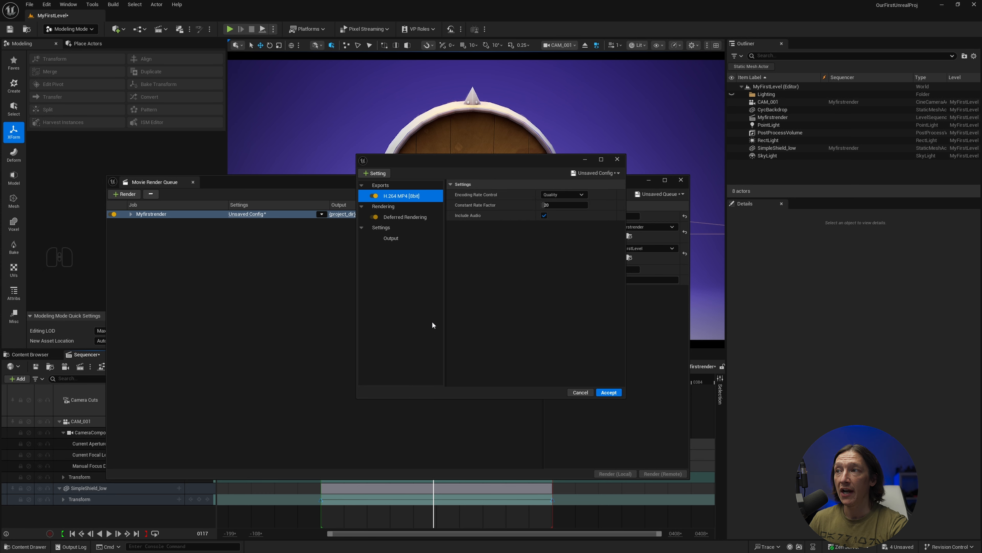
# Set the H.264 MP4 export's Constant Rate Factor to 16
pyautogui.click(559, 204)
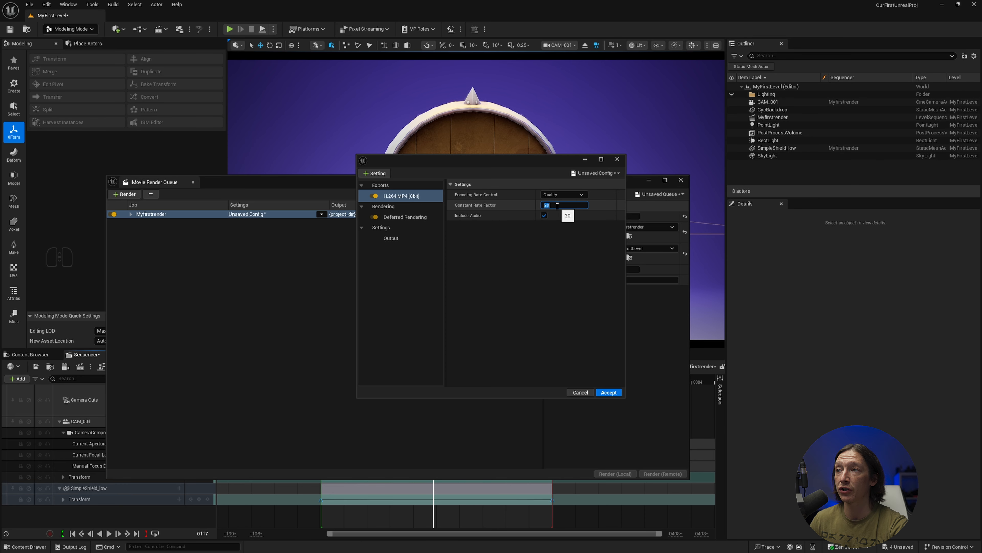
pyautogui.write('16')
pyautogui.press('Return')
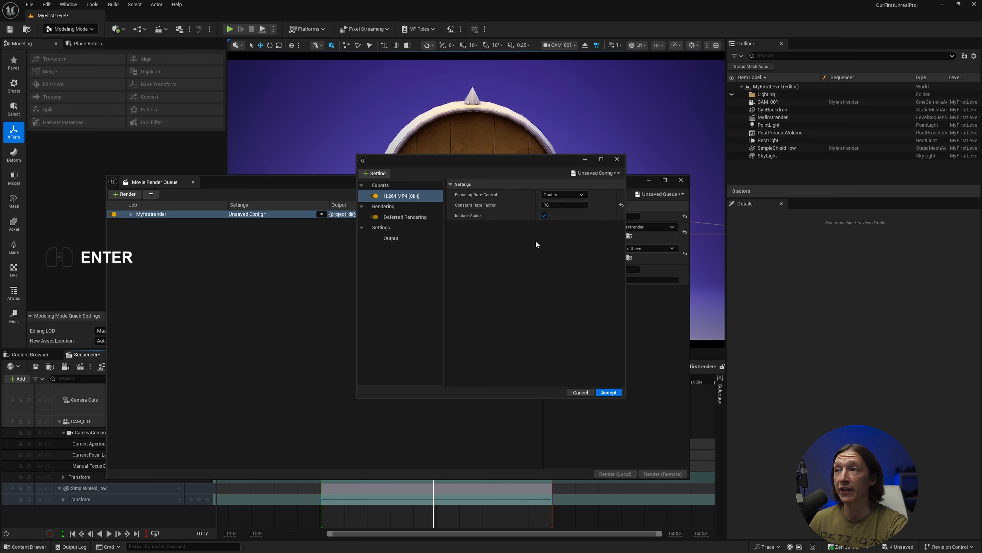
pyautogui.click(560, 205)
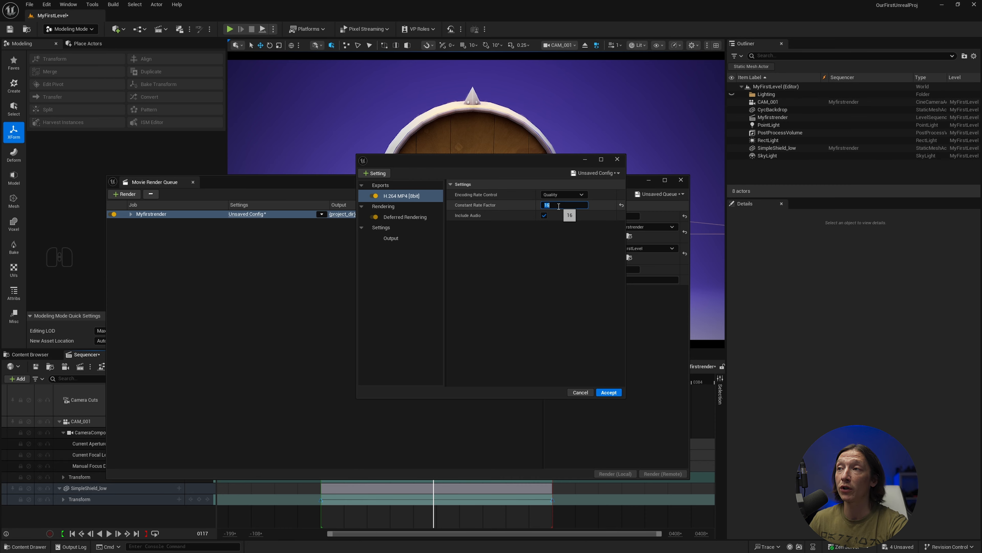
pyautogui.click(494, 252)
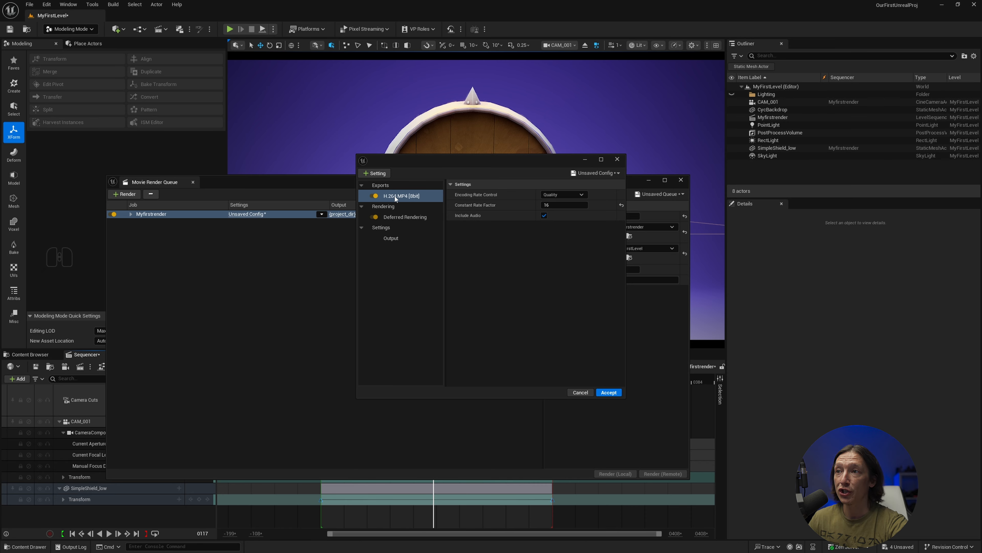
# Check the Deferred Rendering options and add the Game Overrides setting to the Myfirstrender job's configuration
pyautogui.click(402, 217)
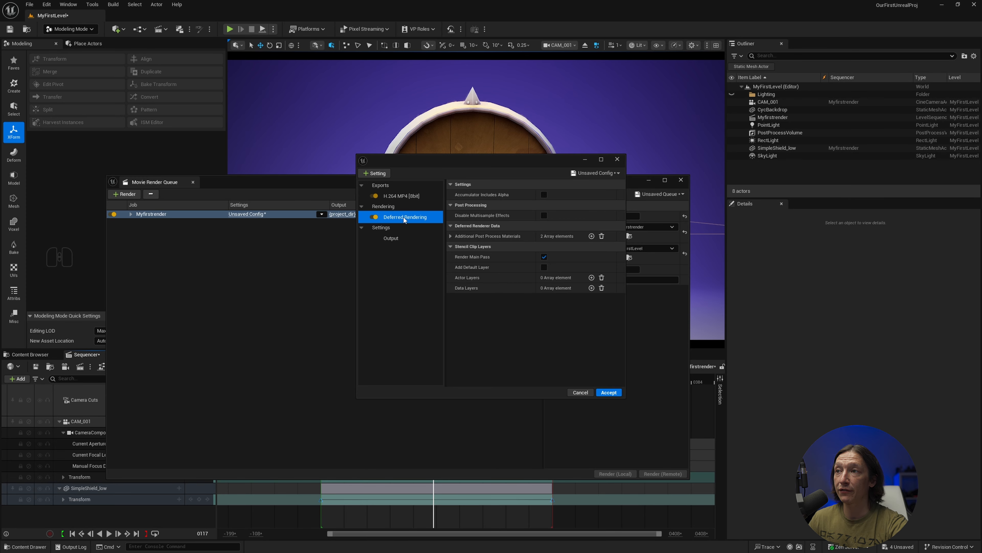
pyautogui.moveTo(456, 161); pyautogui.dragTo(244, 300)
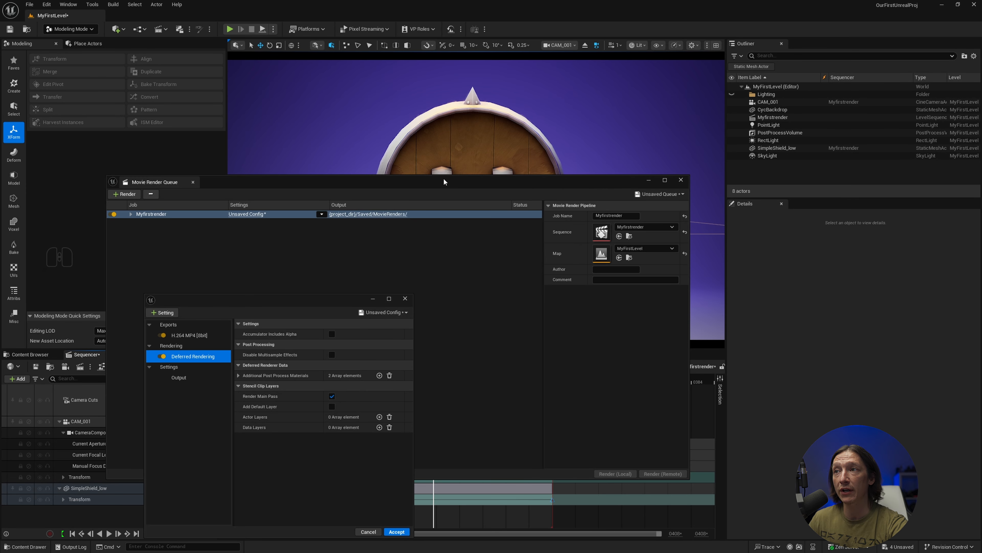
pyautogui.moveTo(444, 182); pyautogui.dragTo(326, 266)
pyautogui.moveTo(332, 303); pyautogui.dragTo(598, 179)
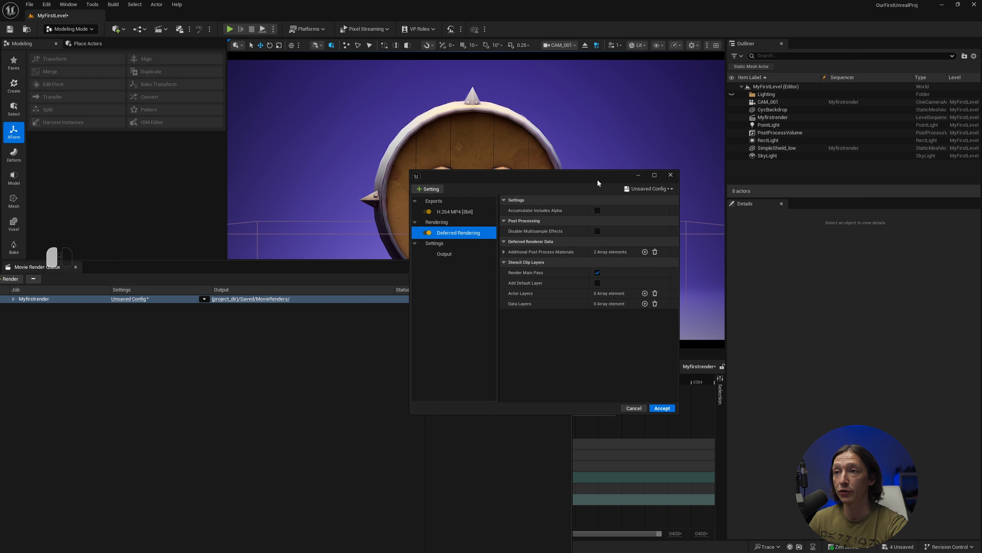
pyautogui.click(438, 190)
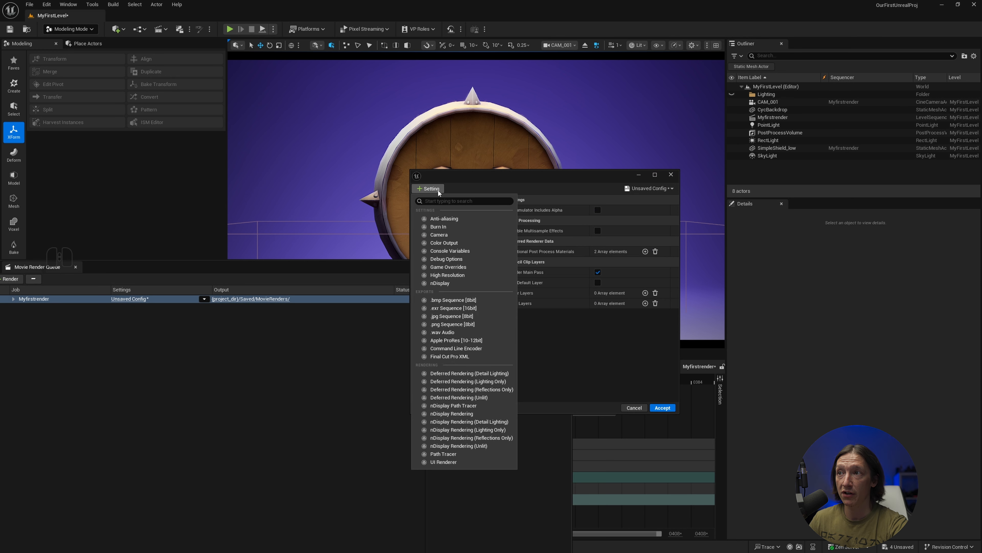
pyautogui.click(449, 268)
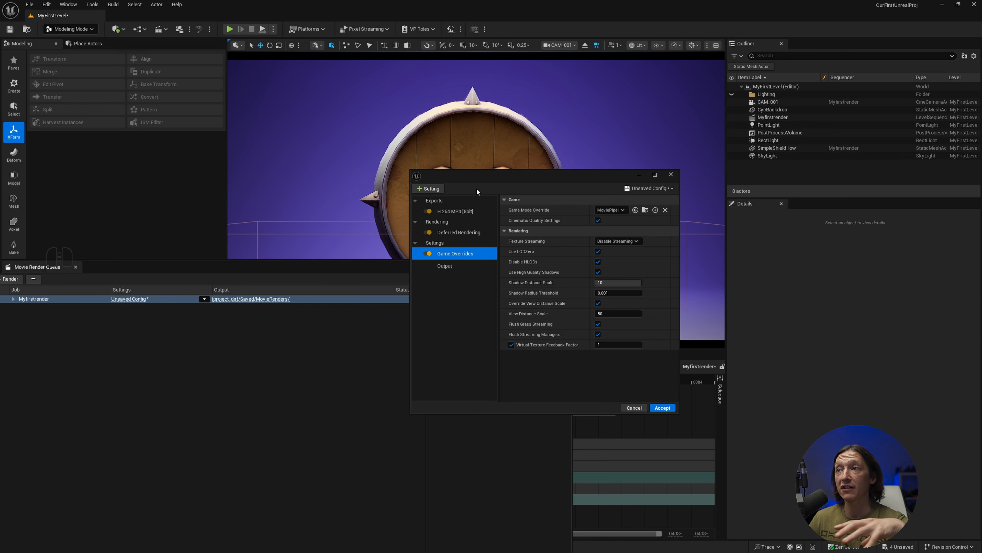
# Examine the quality levels offered by the viewport's scalability groups for comparison with the Game Overrides settings
pyautogui.moveTo(506, 172); pyautogui.dragTo(480, 223)
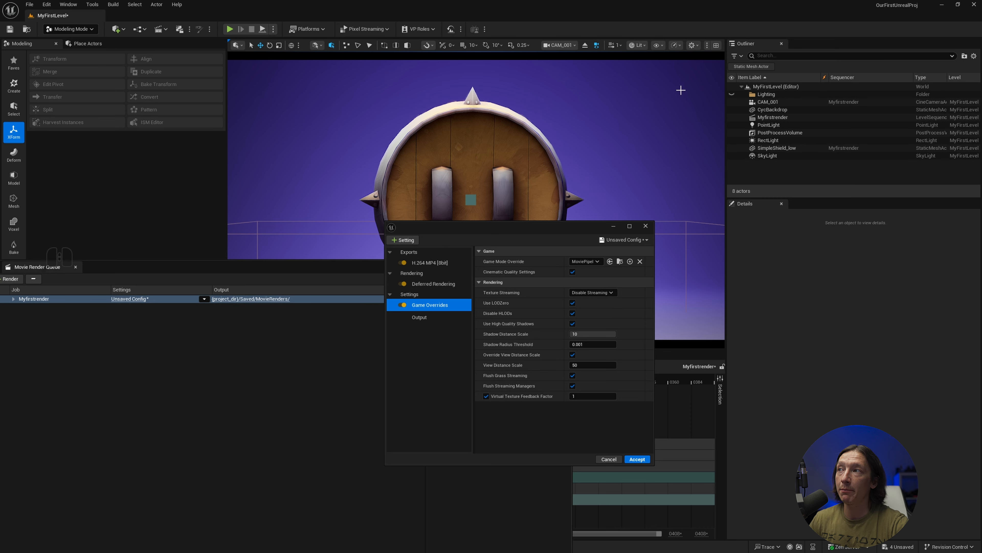
pyautogui.click(693, 46)
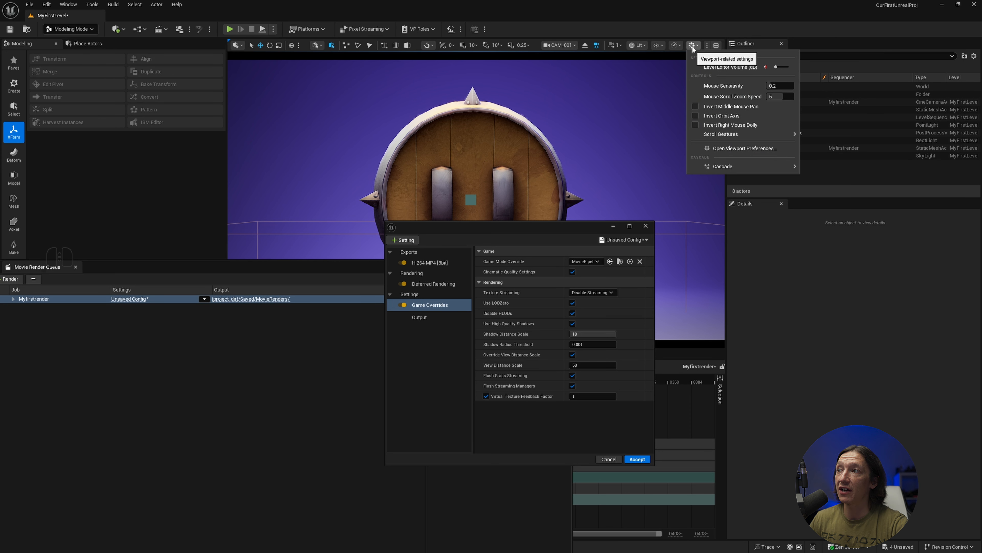
pyautogui.click(676, 46)
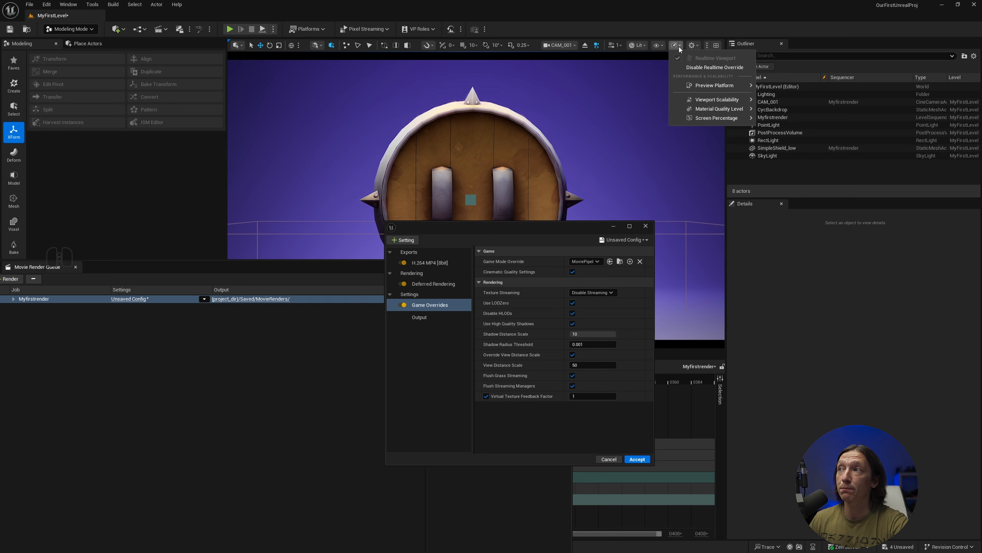
pyautogui.moveTo(712, 101)
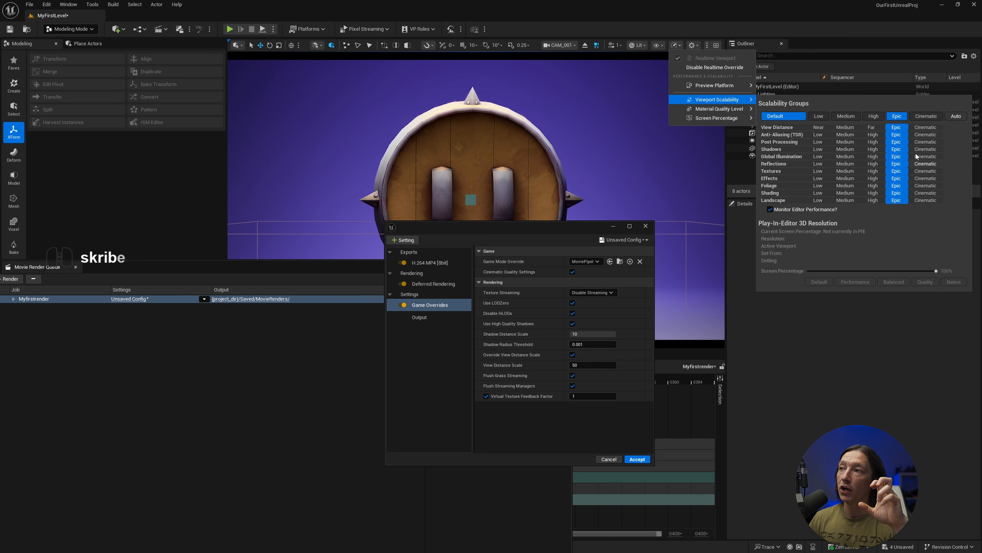
pyautogui.moveTo(357, 270); pyautogui.dragTo(1, 290)
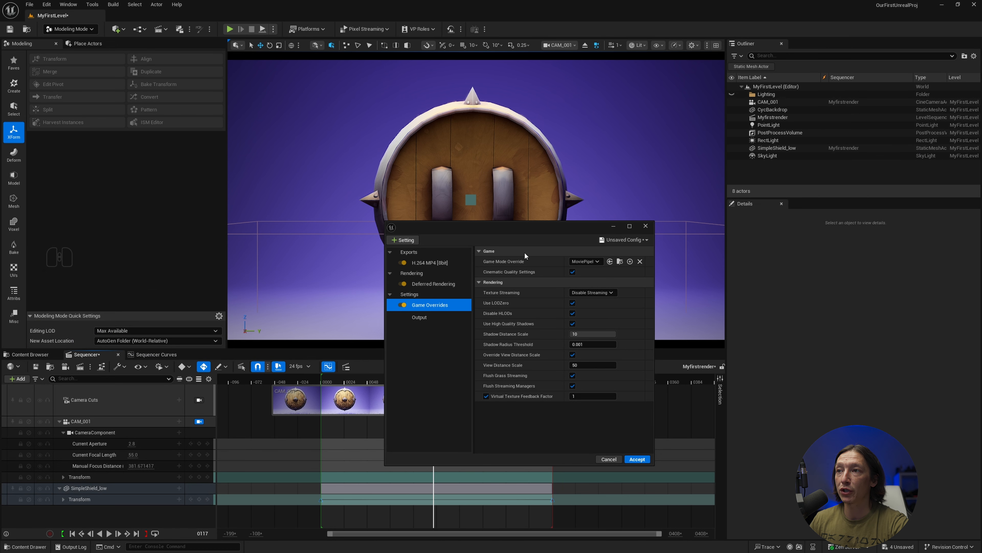
# Accept the render configuration and switch all viewport scalability groups to Low for comparison, finishing on Cinematic
pyautogui.click(637, 459)
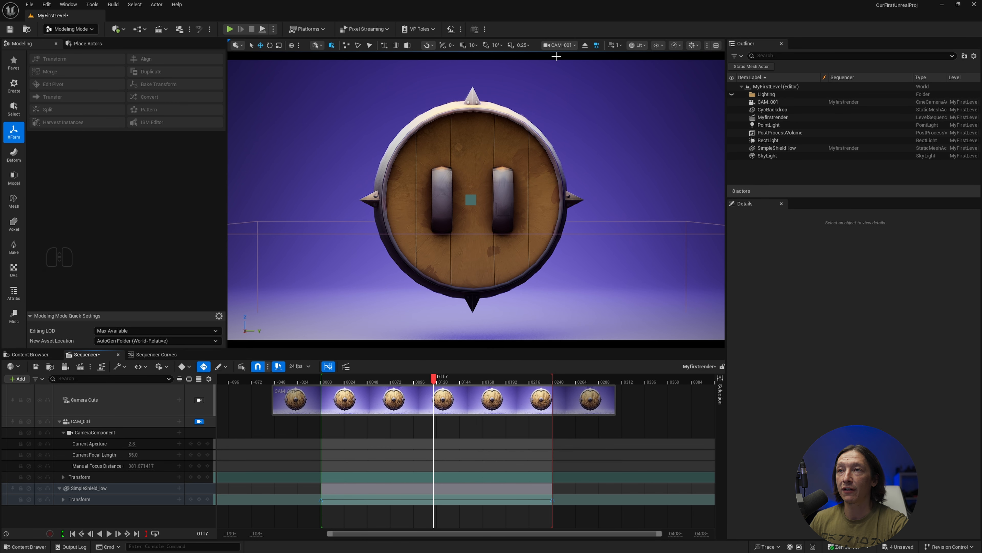
pyautogui.click(693, 45)
pyautogui.click(677, 46)
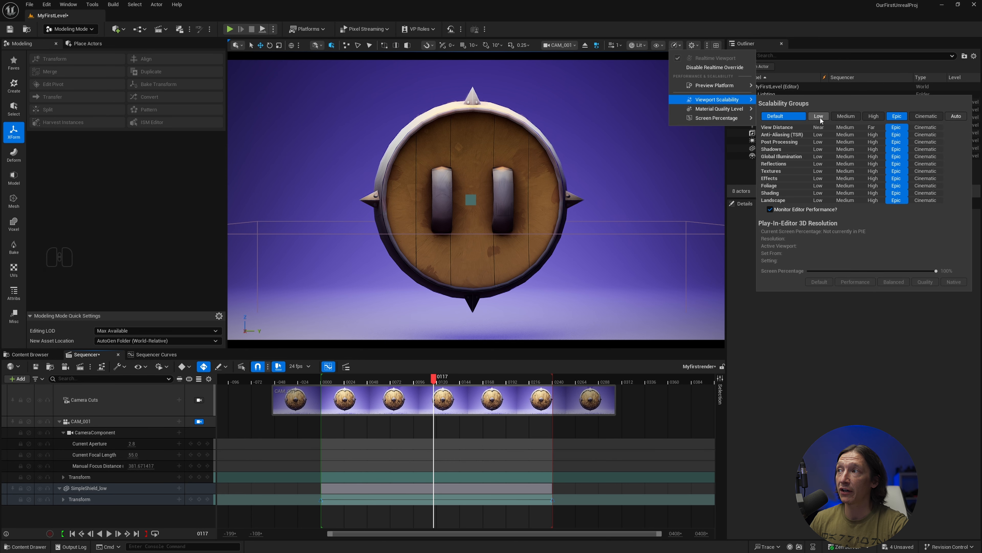
pyautogui.click(819, 117)
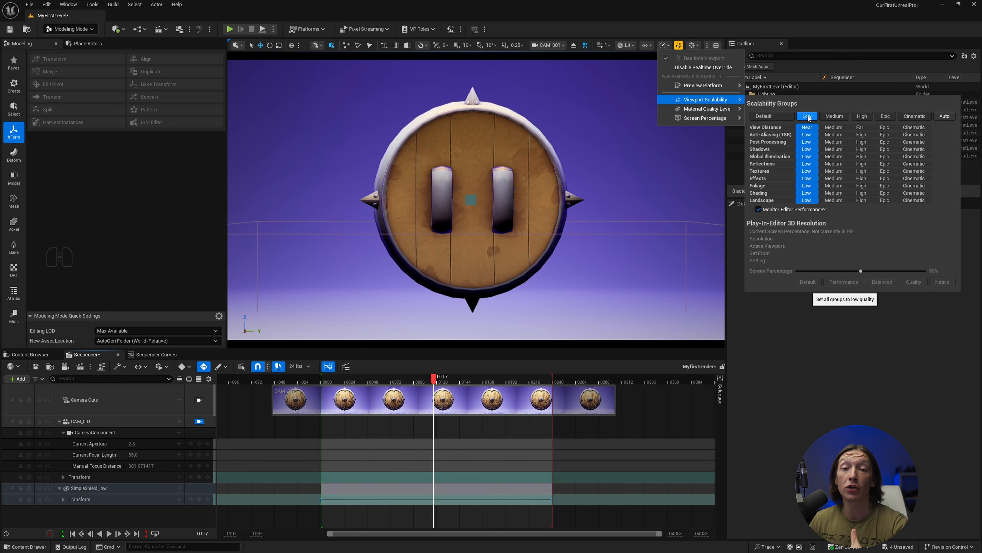
pyautogui.click(913, 117)
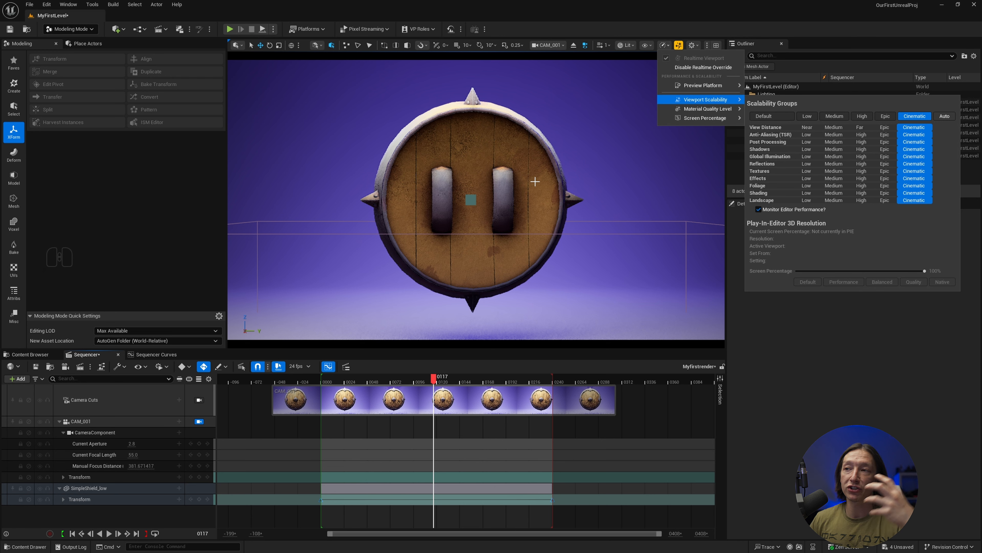
pyautogui.click(489, 186)
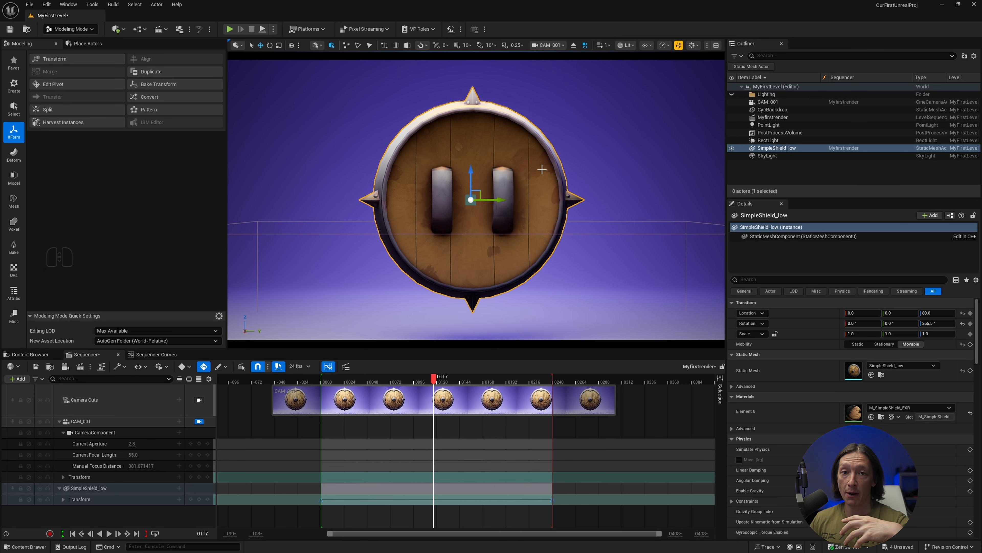
# Reopen the Myfirstrender job's render configuration and add the Anti-aliasing setting
pyautogui.moveTo(554, 214); pyautogui.dragTo(618, 188)
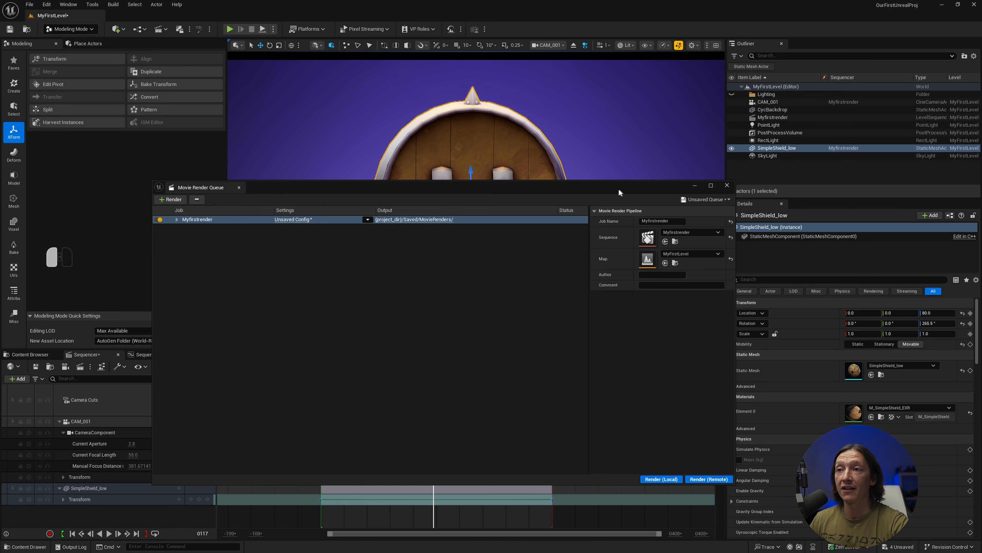
pyautogui.click(299, 223)
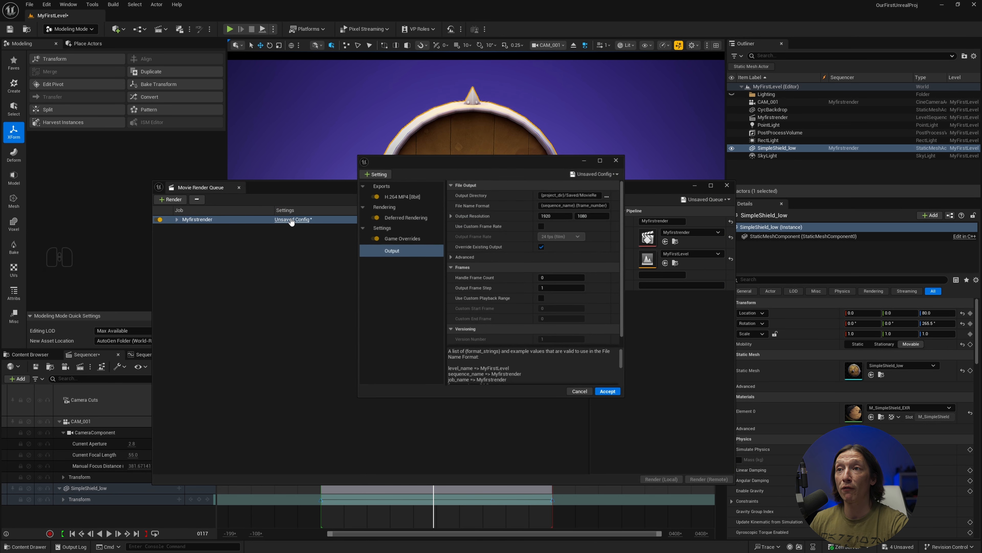
pyautogui.click(395, 238)
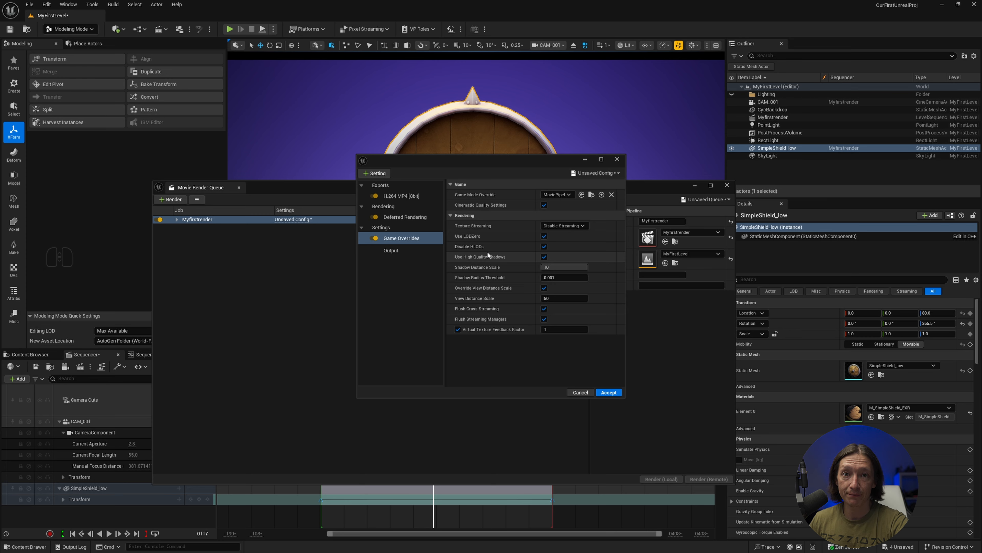
pyautogui.click(379, 173)
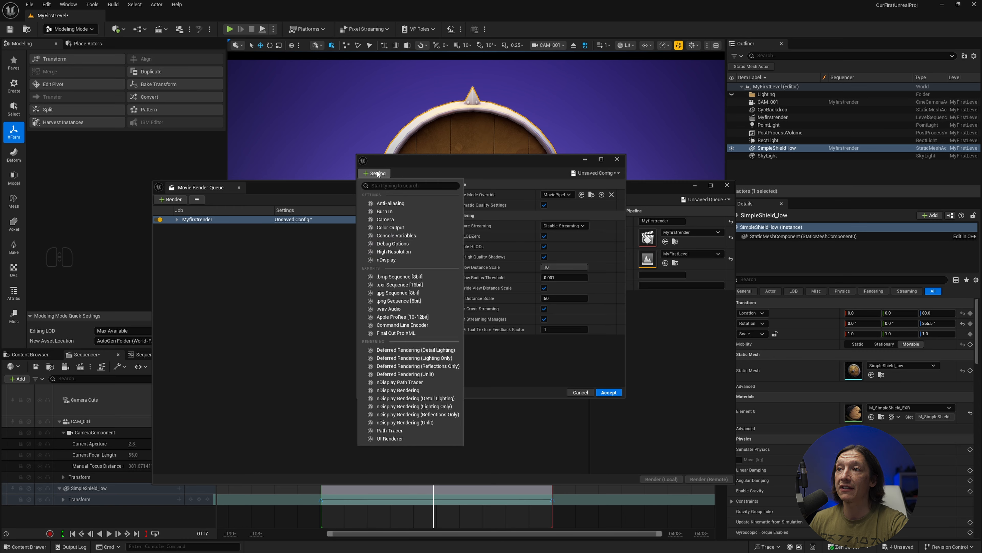
pyautogui.click(388, 203)
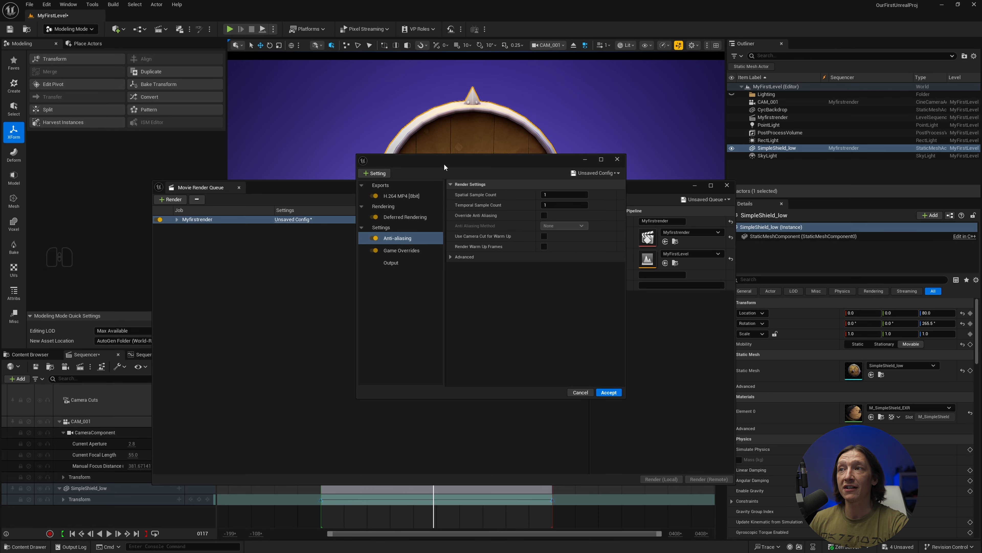
pyautogui.moveTo(443, 167); pyautogui.dragTo(420, 210)
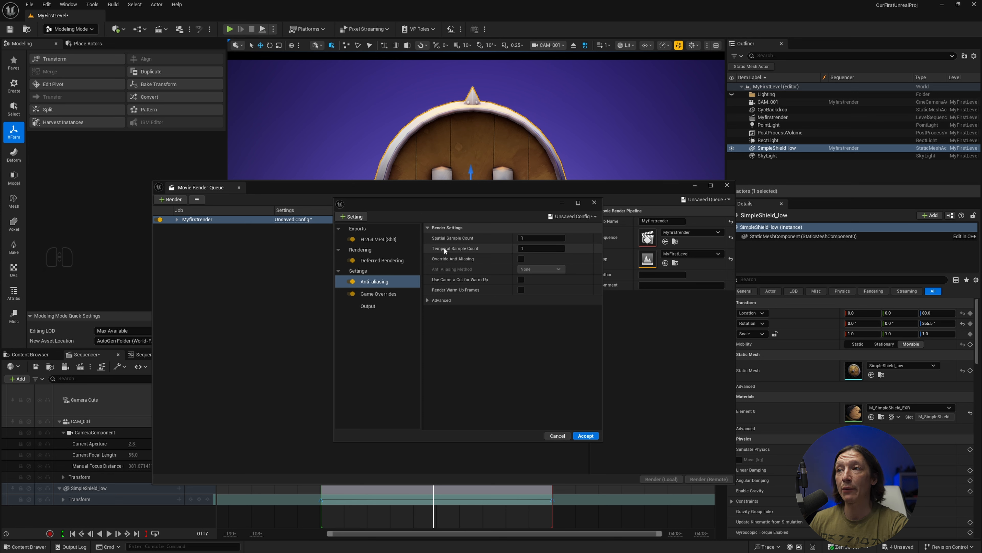
# Set the Temporal Sample Count to 8 and enable Override Anti Aliasing with the method left at None
pyautogui.moveTo(457, 250)
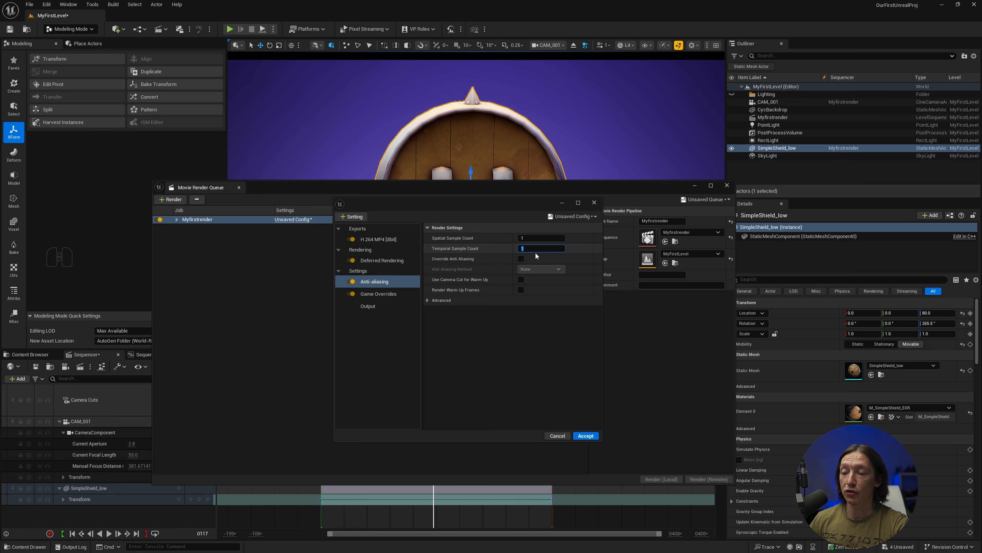
pyautogui.write('8')
pyautogui.press('Return')
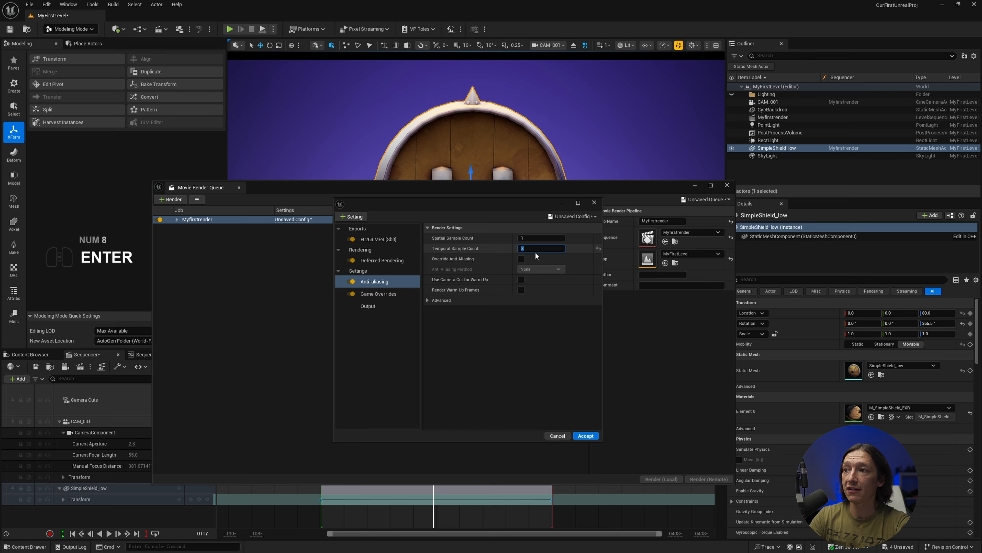
pyautogui.click(522, 259)
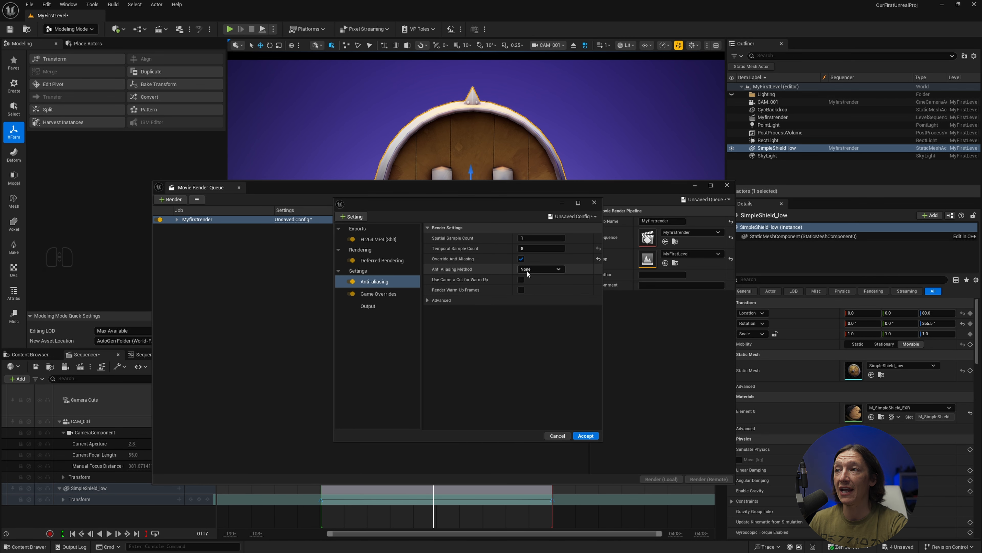
# Enable Render Warm Up Frames and set both the Render Warm Up Count and Engine Warm Up Count to 48
pyautogui.click(521, 290)
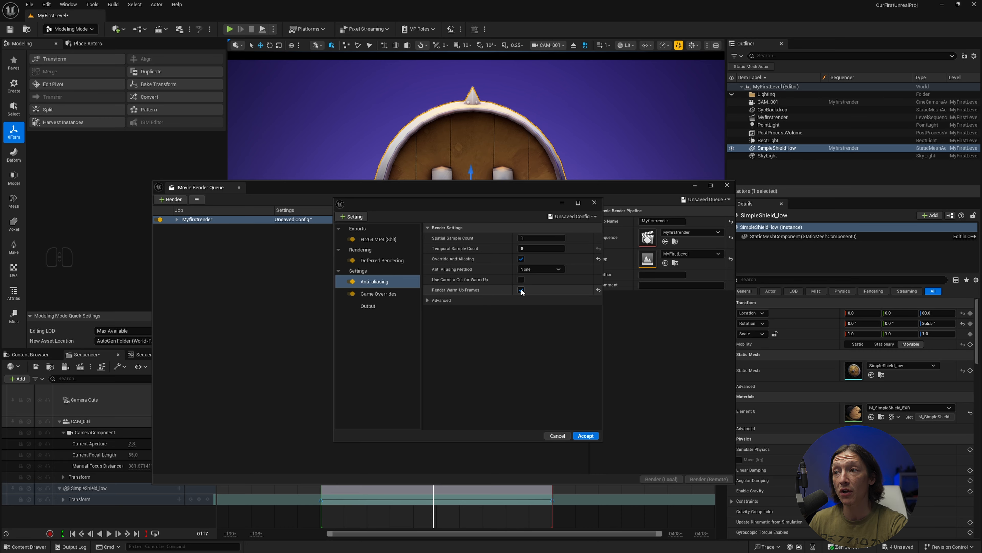
pyautogui.click(427, 300)
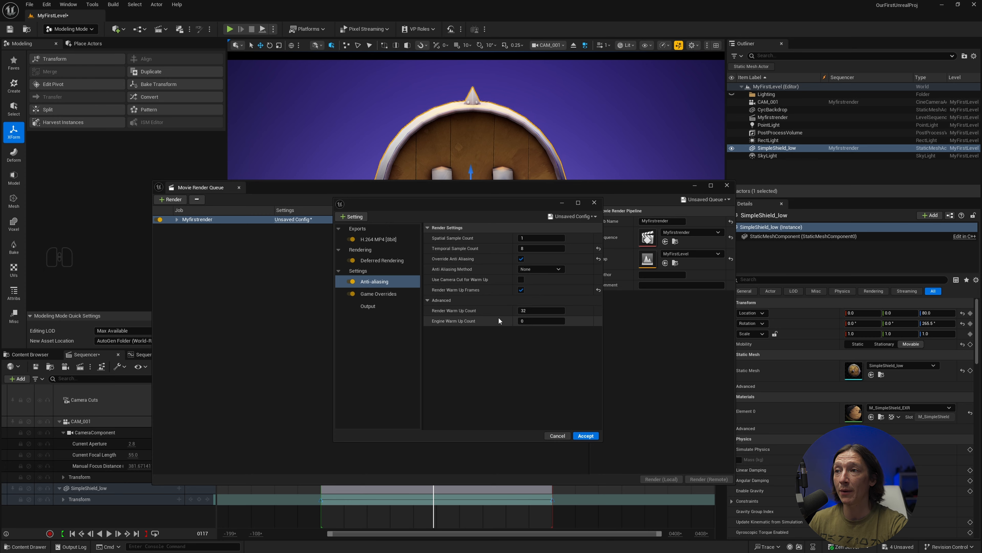
pyautogui.click(538, 310)
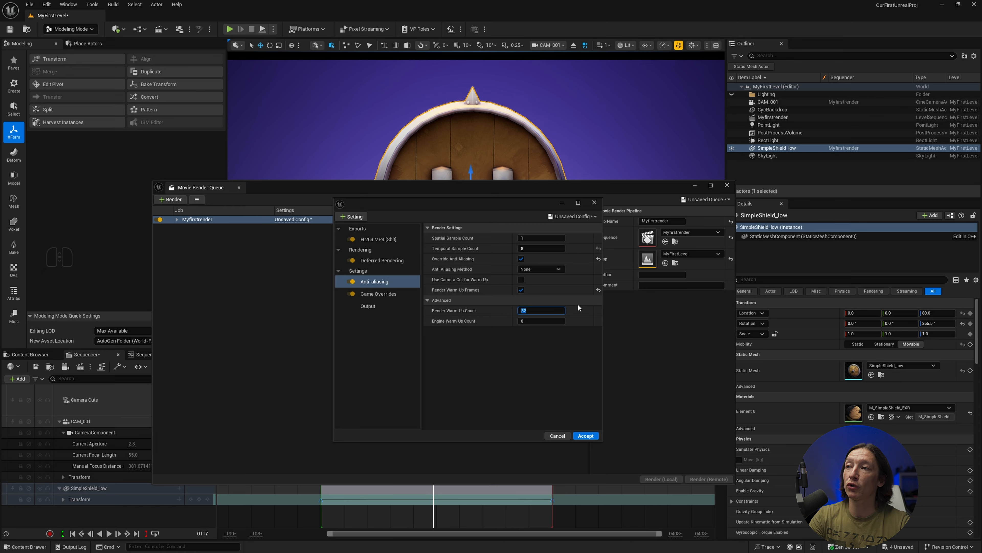
pyautogui.write('48')
pyautogui.press('Return')
pyautogui.click(543, 320)
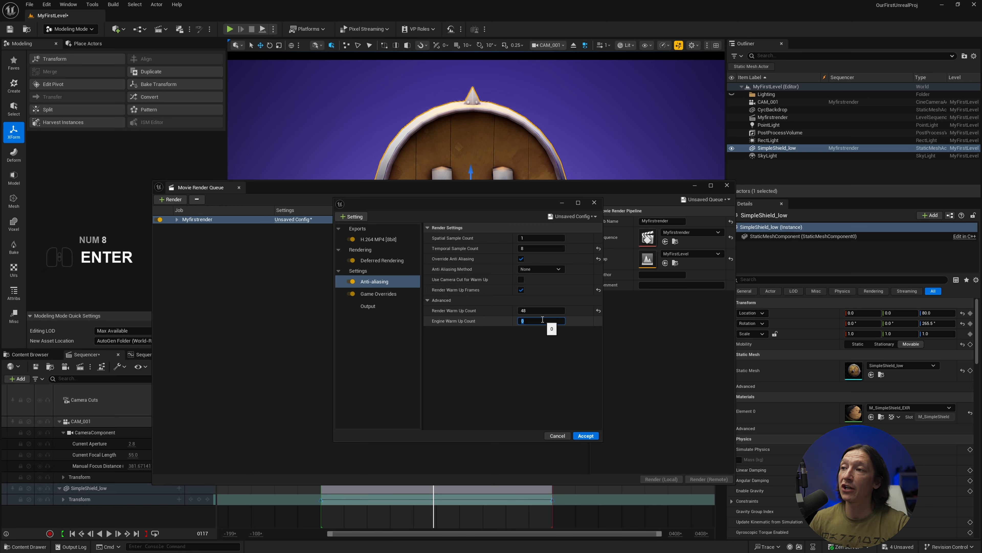
pyautogui.write('48')
pyautogui.press('Return')
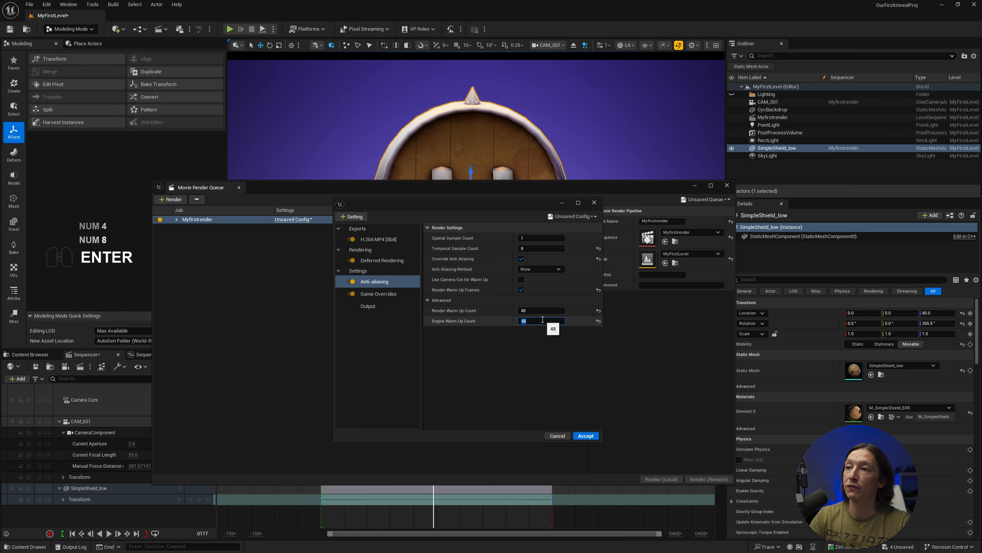
# Open the render configuration's Output settings and browse for an output directory, navigating to the Desktop
pyautogui.click(385, 304)
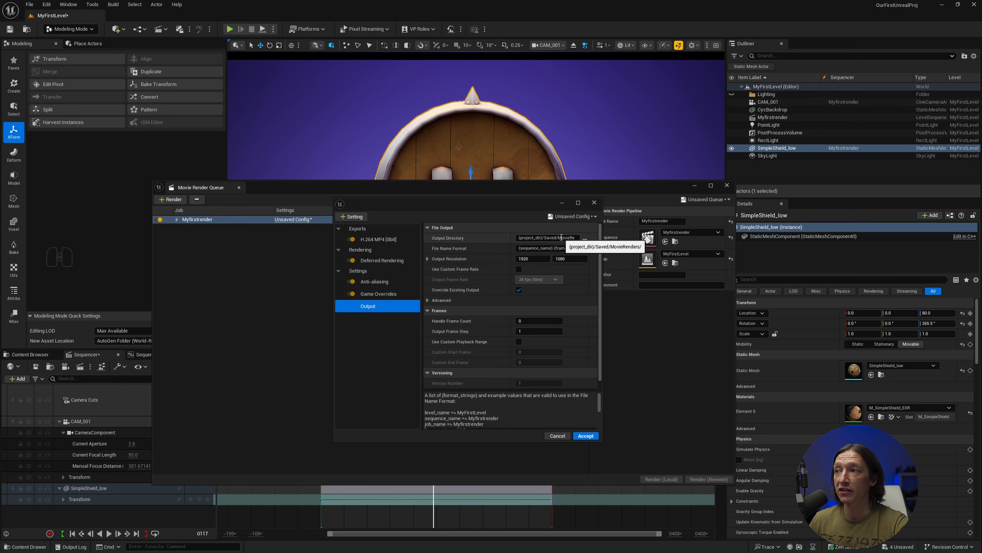
pyautogui.click(585, 238)
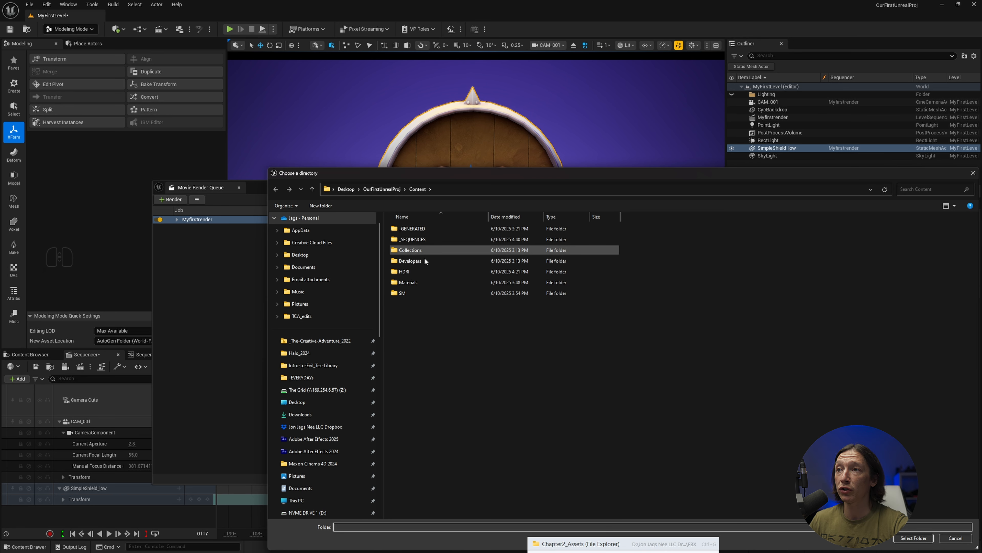
pyautogui.moveTo(507, 177); pyautogui.dragTo(338, 325)
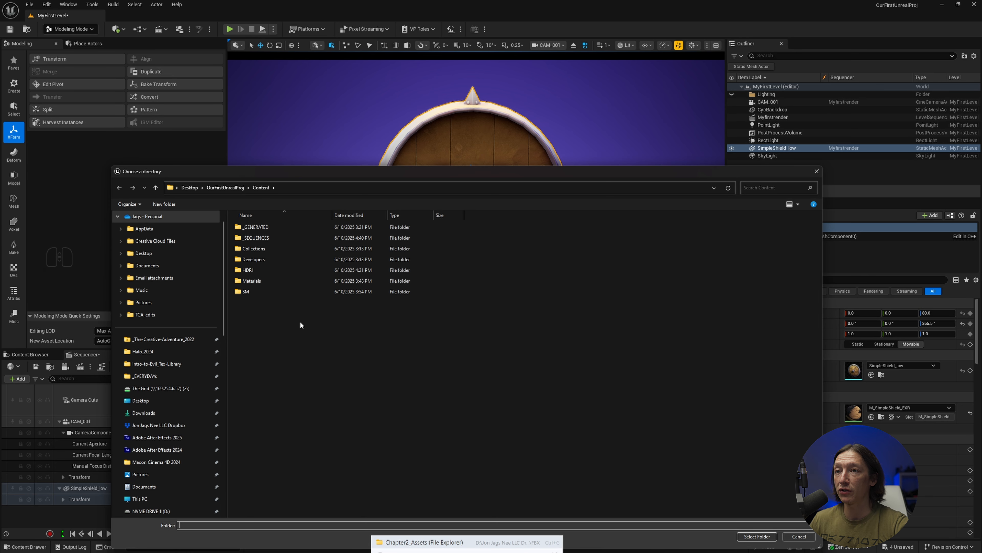
pyautogui.click(226, 187)
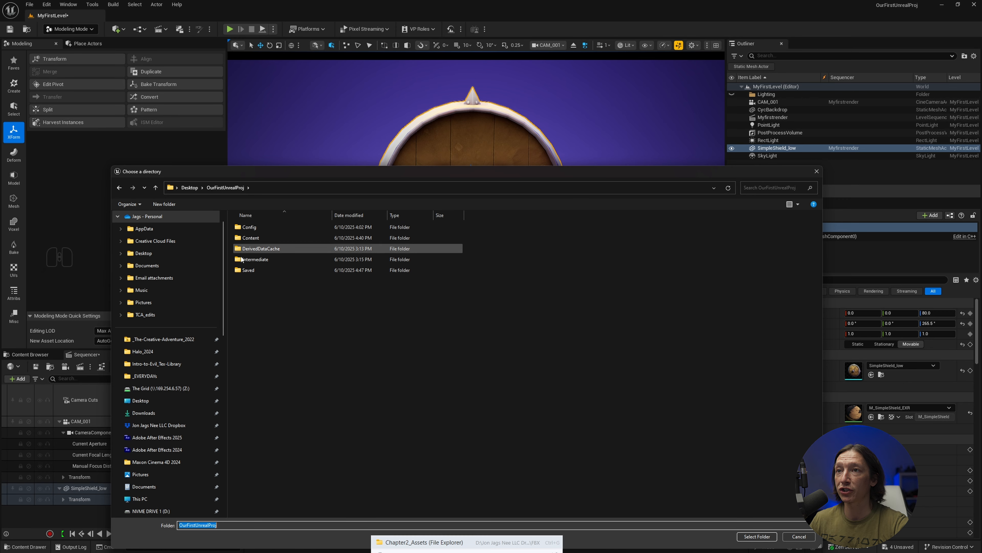
pyautogui.doubleClick(248, 270)
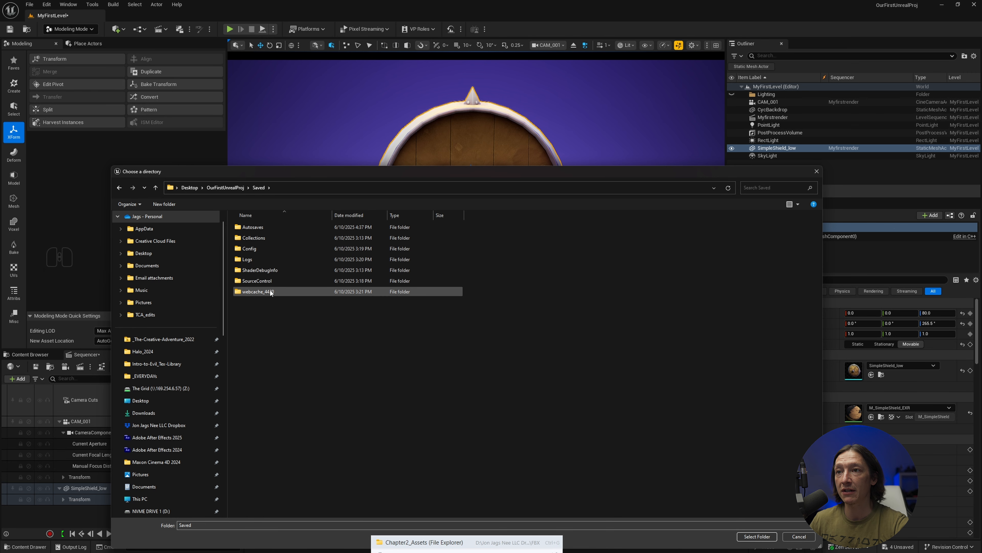
pyautogui.moveTo(352, 180); pyautogui.dragTo(290, 181)
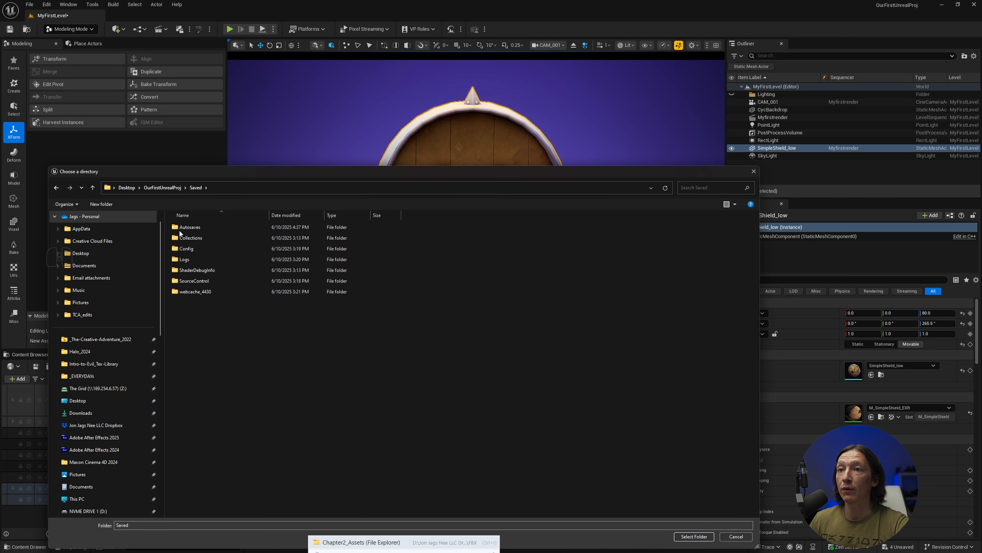
pyautogui.click(126, 187)
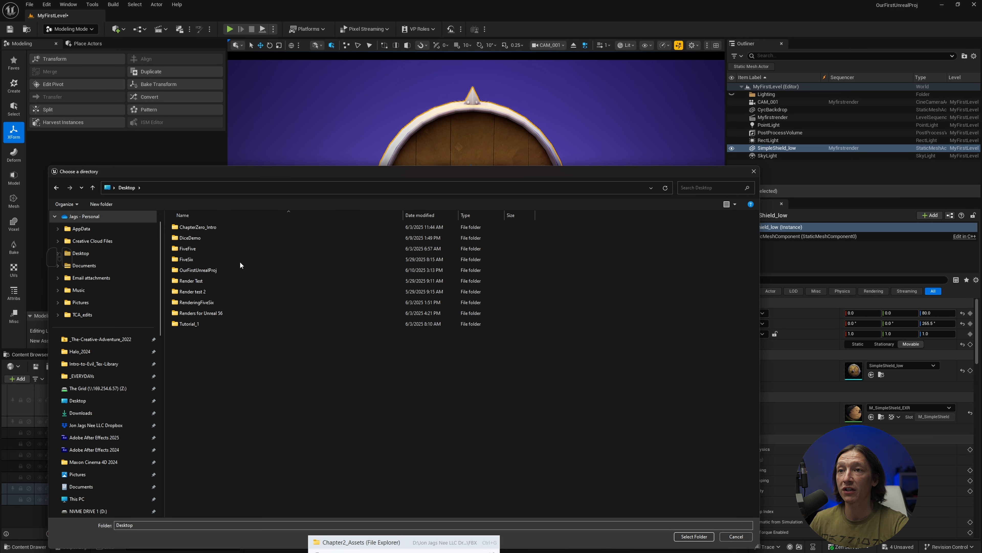
# Create a folder named Jags_Shield_Course_Tutorial_Render on the Desktop and select it as the output directory
pyautogui.click(107, 205)
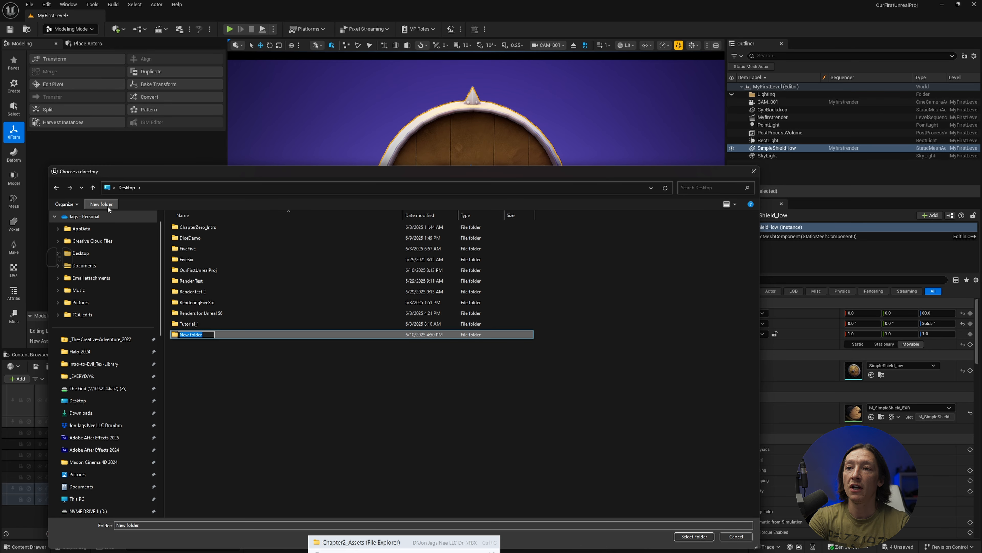
pyautogui.write('Jags_Shi')
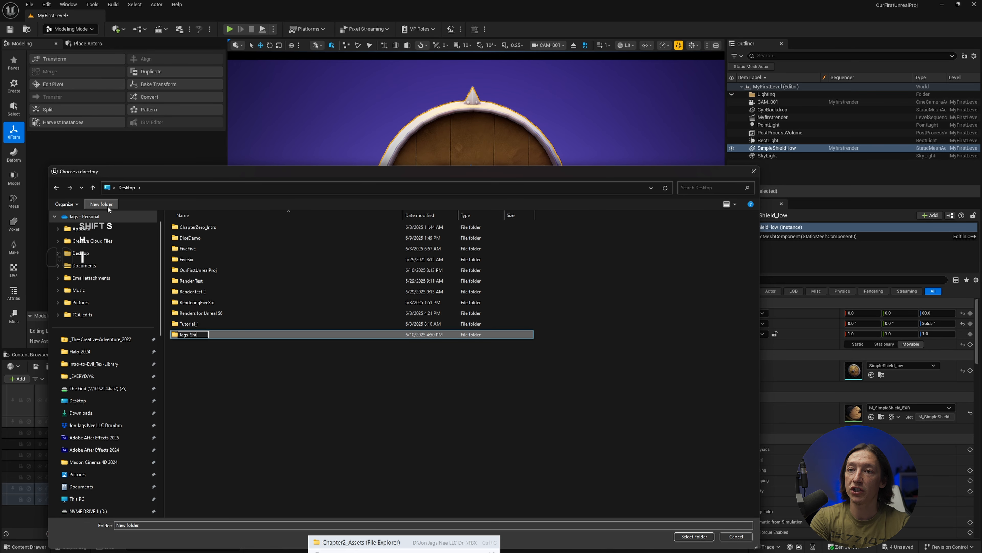
pyautogui.write('eld_Course_')
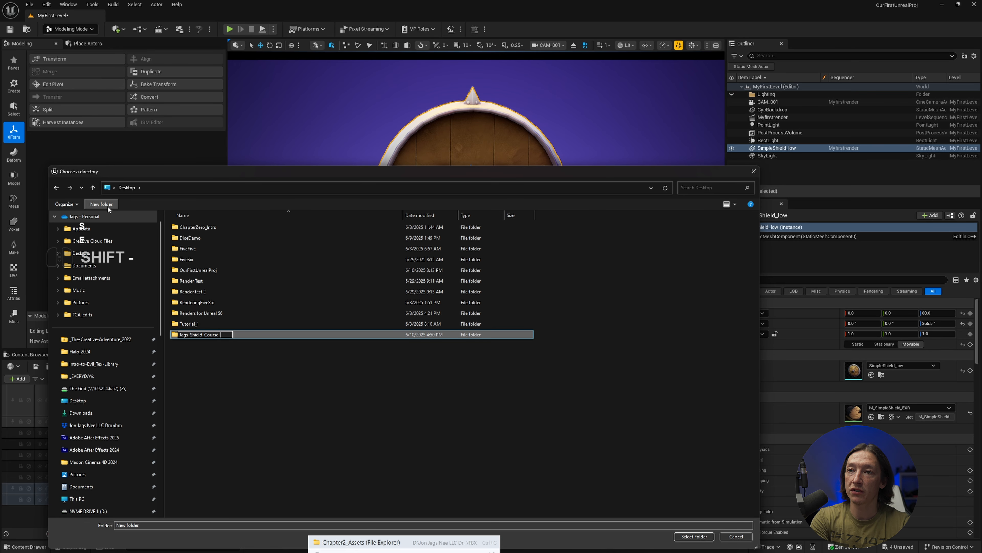
pyautogui.write('Tutorial_Render')
pyautogui.press('Return')
pyautogui.click(693, 537)
# Set the output resolution to 3840 by 2160
pyautogui.click(559, 256)
pyautogui.write('2160')
pyautogui.press('Return')
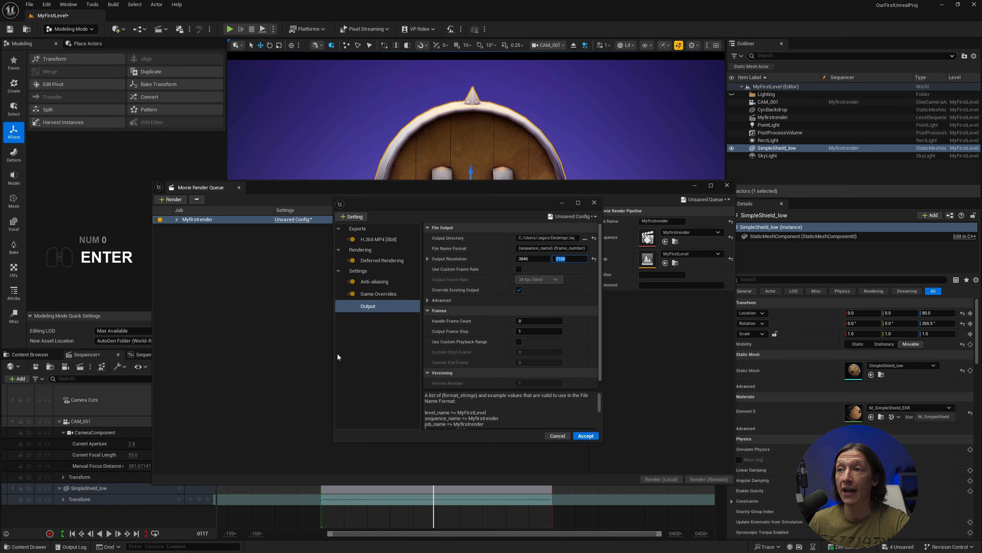
# Review the Game Overrides, Deferred Rendering, H.264 MP4, Anti-aliasing and Output settings, and accept the render configuration
pyautogui.click(368, 293)
pyautogui.click(369, 284)
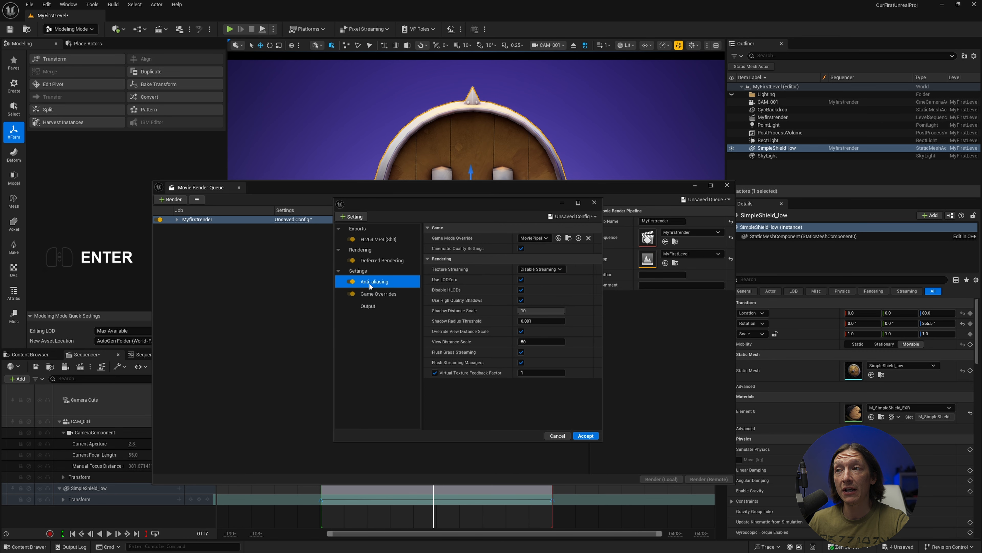
pyautogui.click(372, 261)
pyautogui.click(371, 239)
pyautogui.click(373, 263)
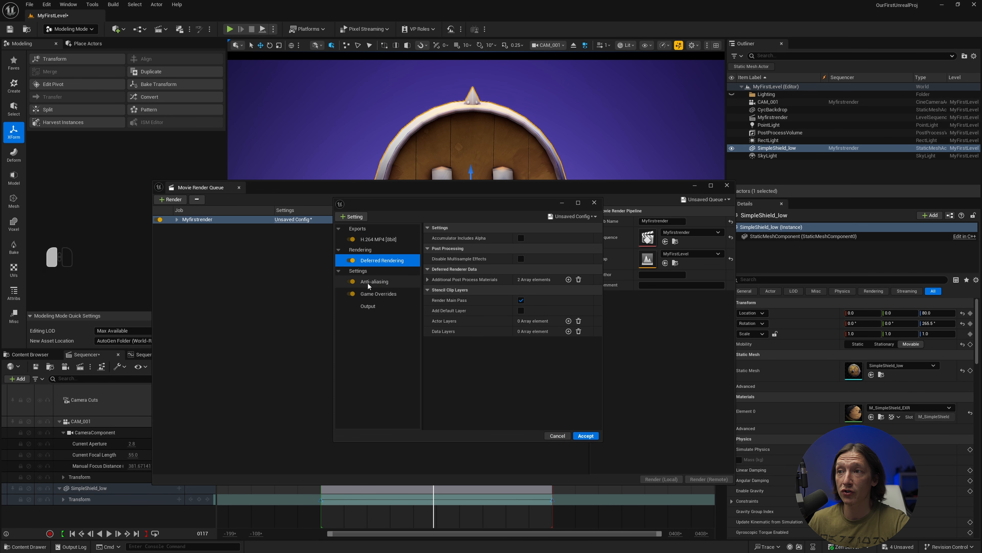
pyautogui.click(368, 281)
pyautogui.click(379, 307)
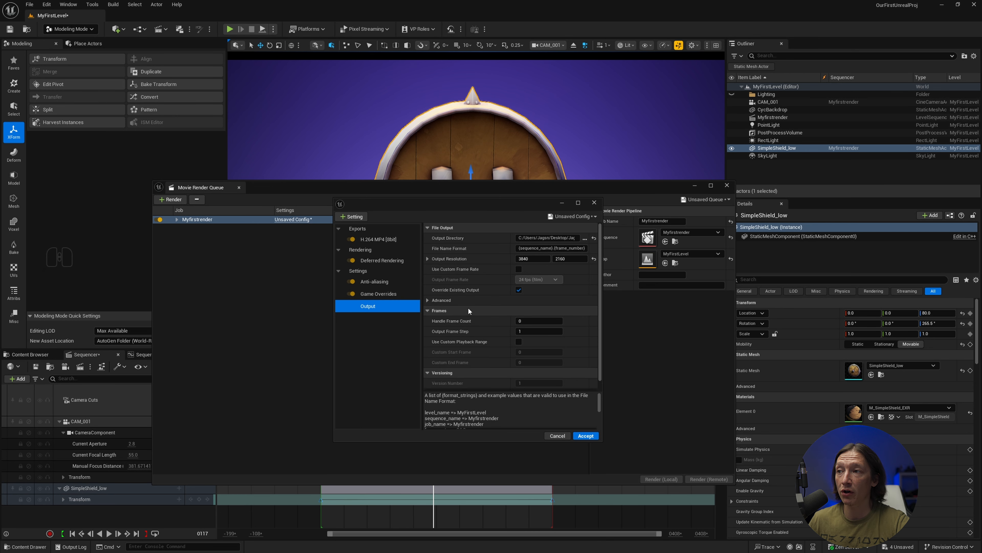
pyautogui.click(585, 435)
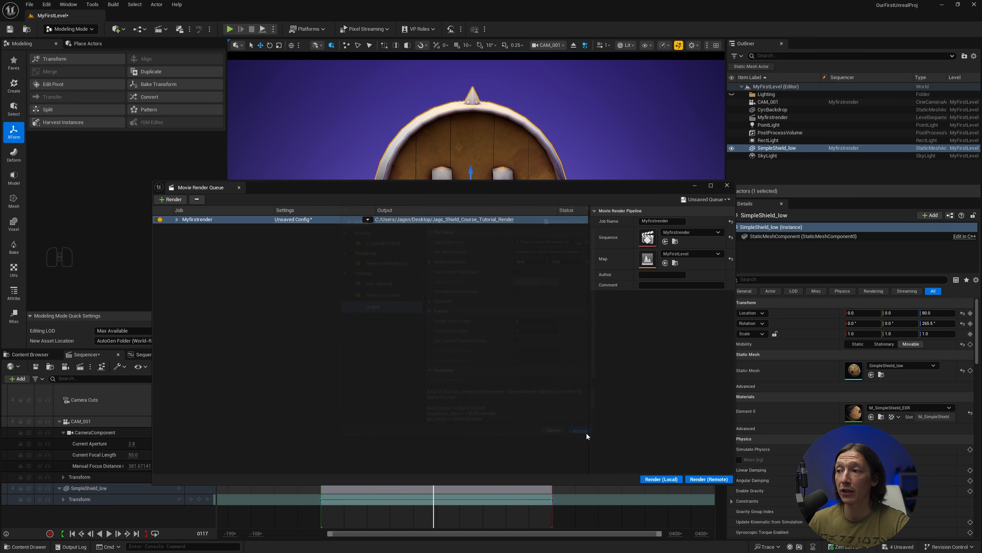
# Render the Myfirstrender job locally and follow its progress in the render preview until it finishes
pyautogui.moveTo(359, 188); pyautogui.dragTo(410, 138)
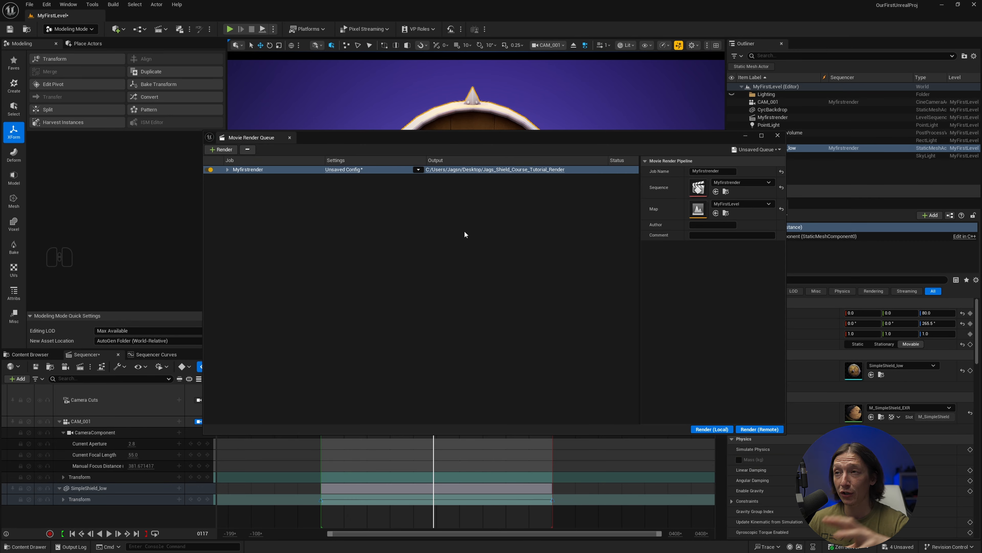
pyautogui.click(706, 429)
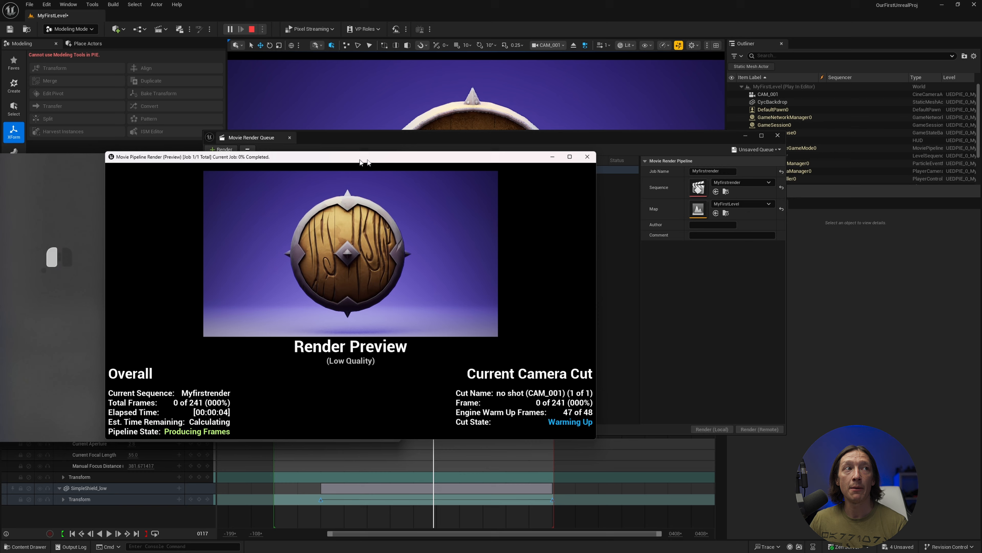
pyautogui.moveTo(363, 159); pyautogui.dragTo(497, 139)
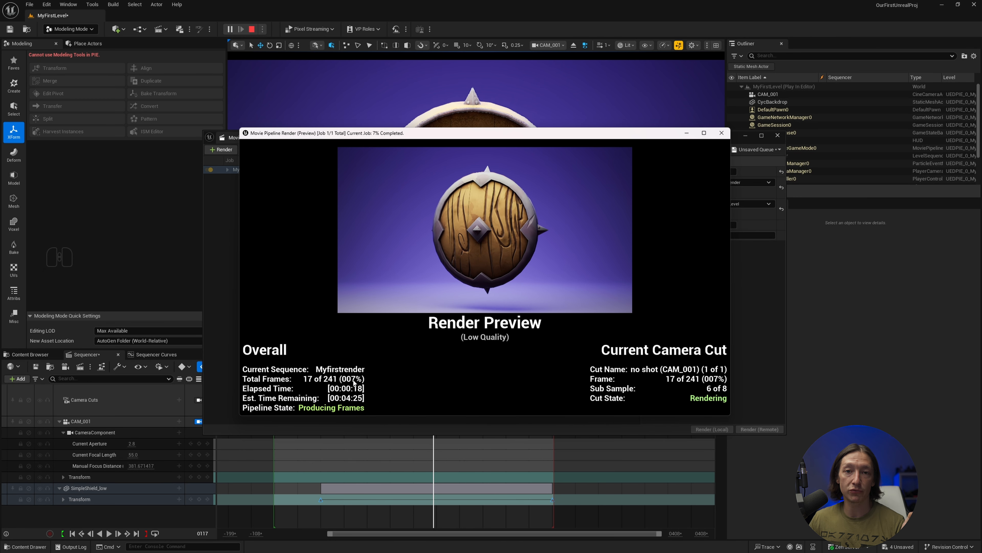
pyautogui.press('Escape')
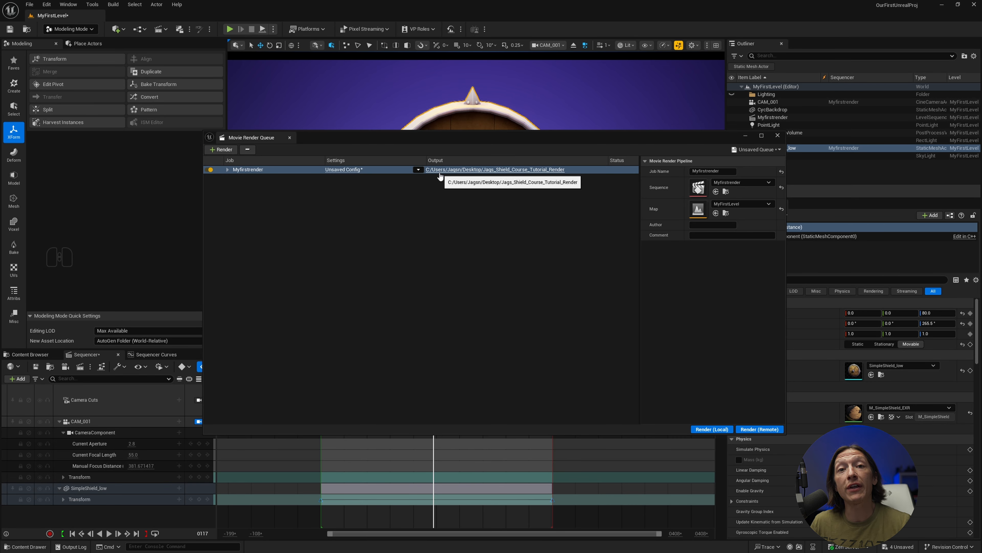
# Open the job's output folder and play Myfirstrender.mp4 full screen in VLC, returning to the windowed player
pyautogui.click(460, 170)
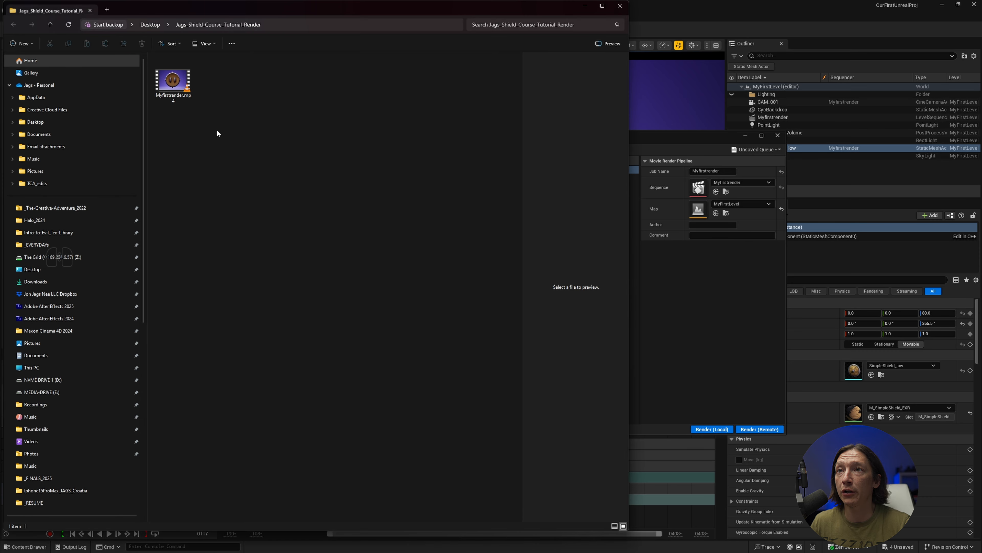
pyautogui.doubleClick(178, 91)
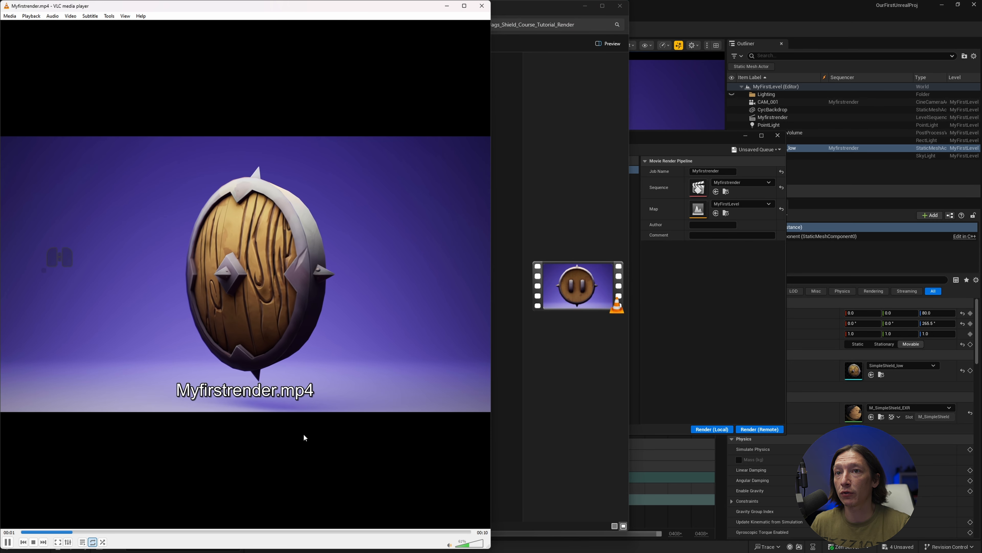
pyautogui.doubleClick(289, 439)
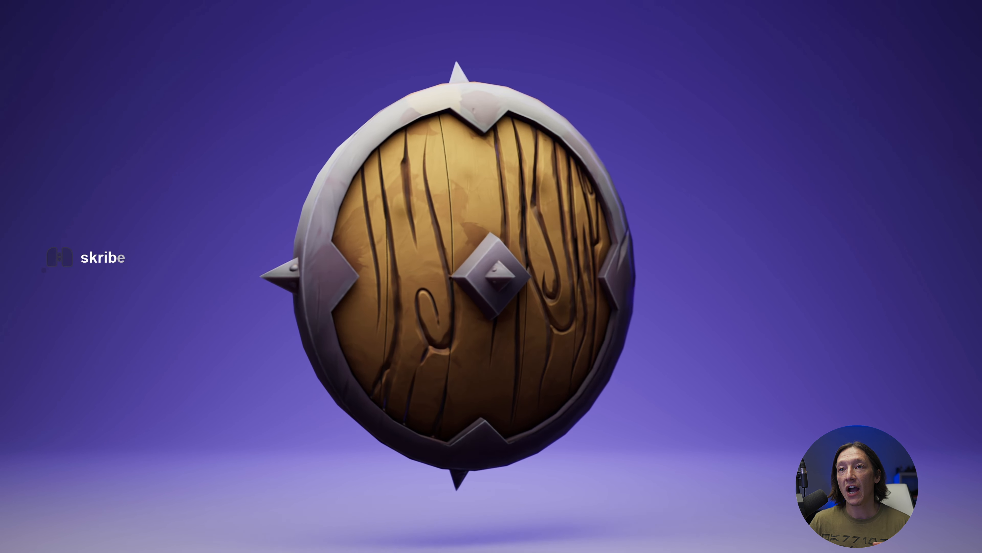
pyautogui.press('Escape')
pyautogui.press('space')
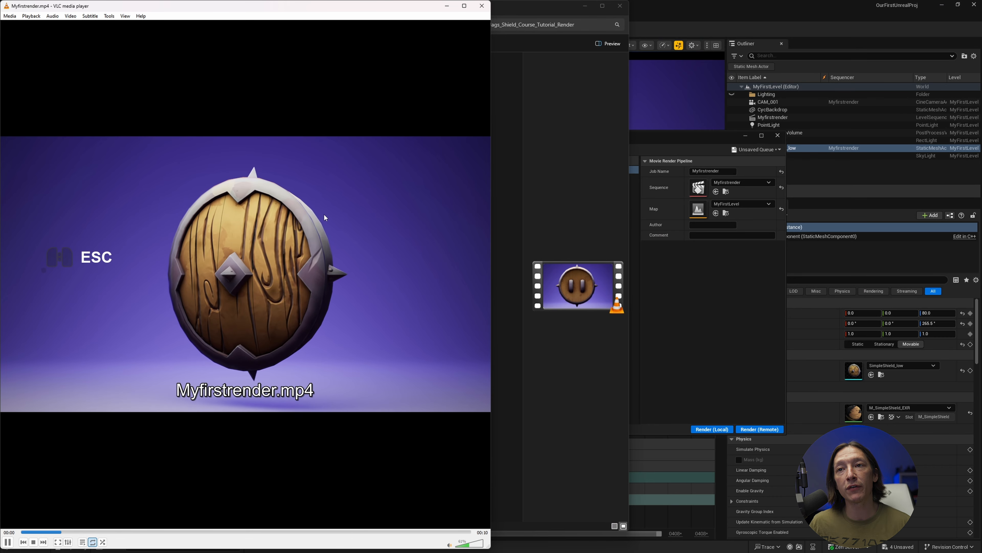